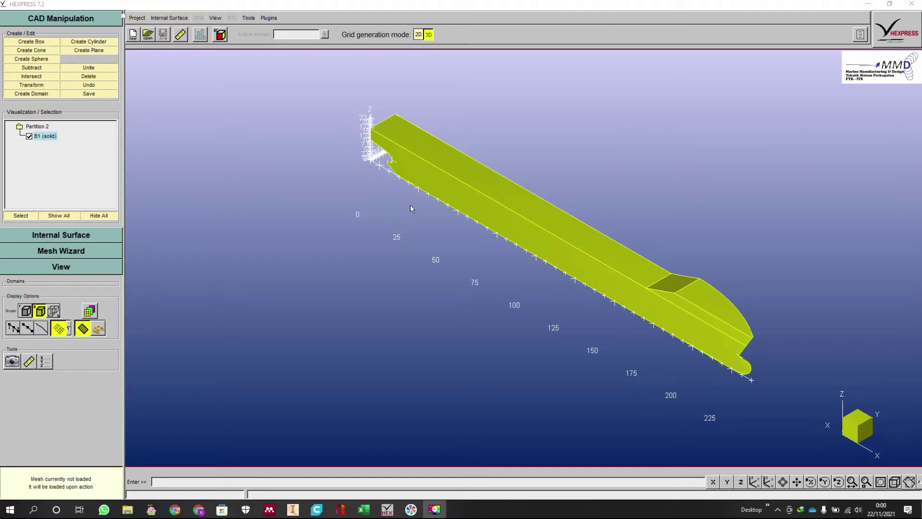
- Examine the ship hull's overall extent against the X axis scale
scroll(346, 216, down, 3)
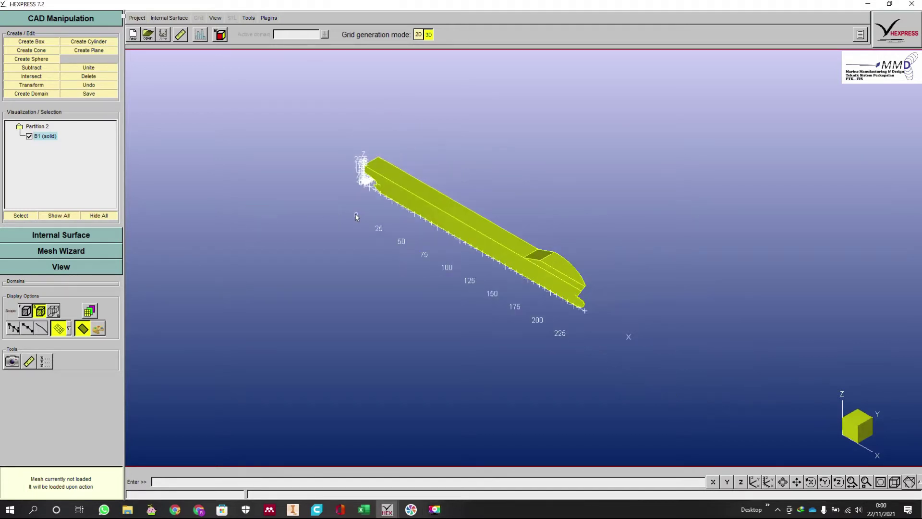
scroll(356, 217, down, 2)
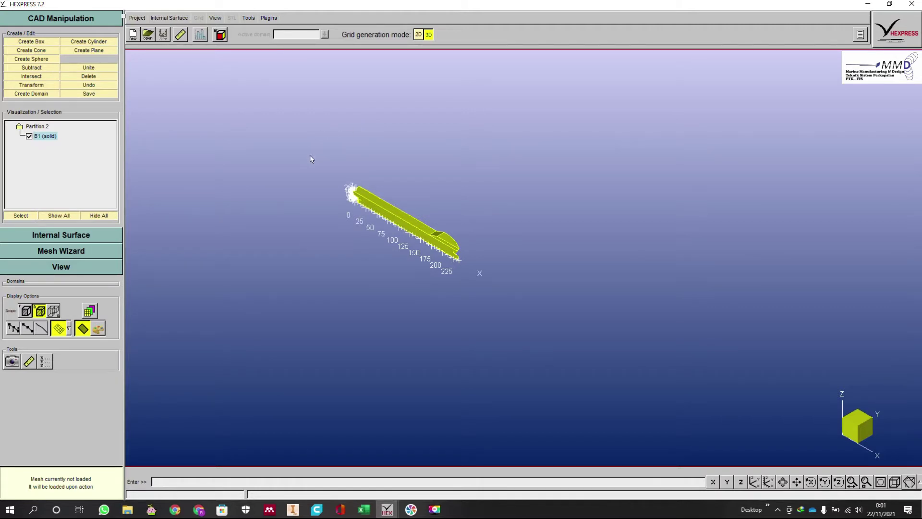
scroll(413, 233, up, 6)
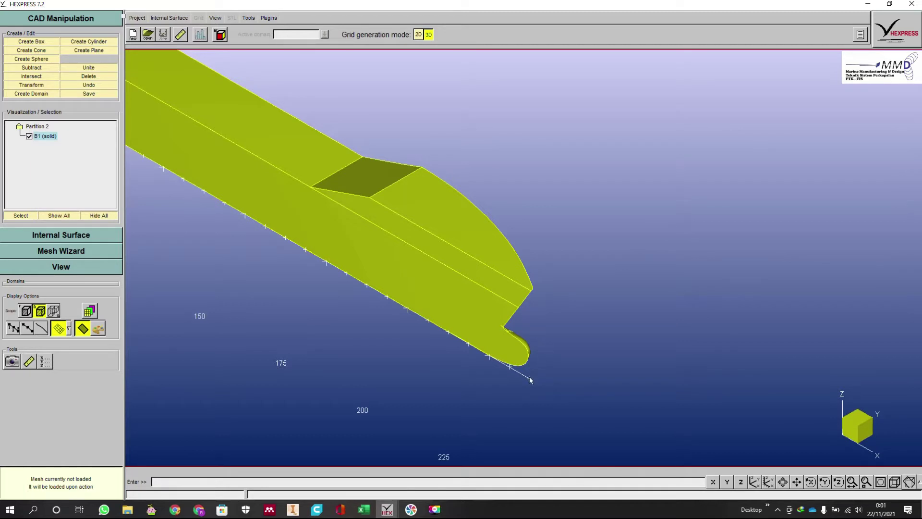
scroll(551, 338, down, 6)
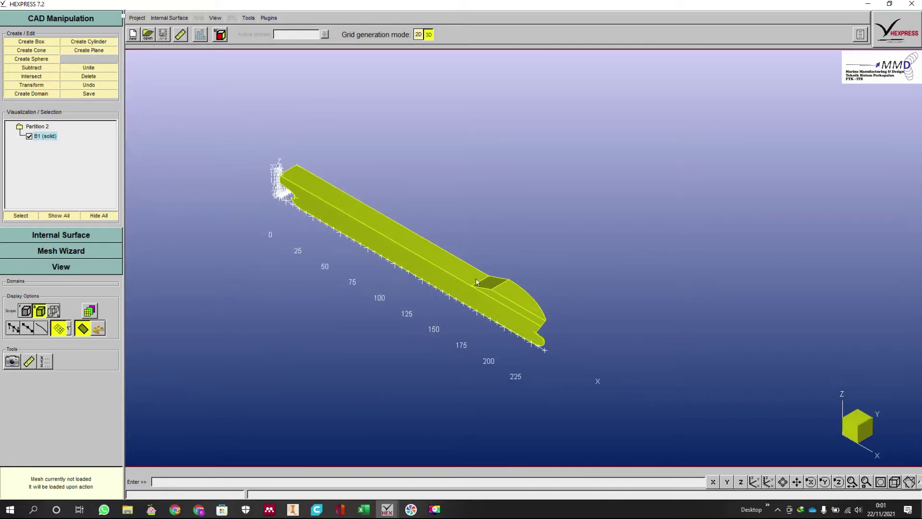
scroll(547, 278, down, 4)
scroll(548, 325, up, 1)
scroll(548, 326, up, 2)
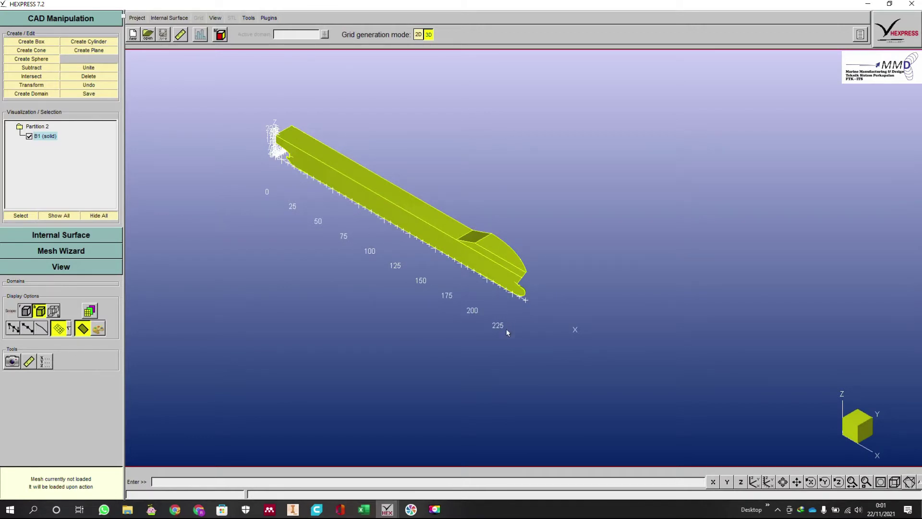
scroll(576, 313, down, 3)
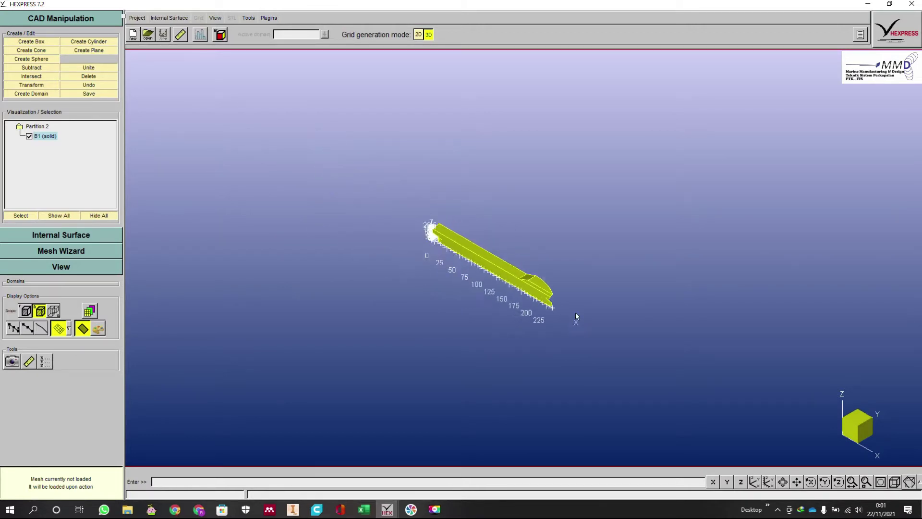
scroll(571, 314, up, 2)
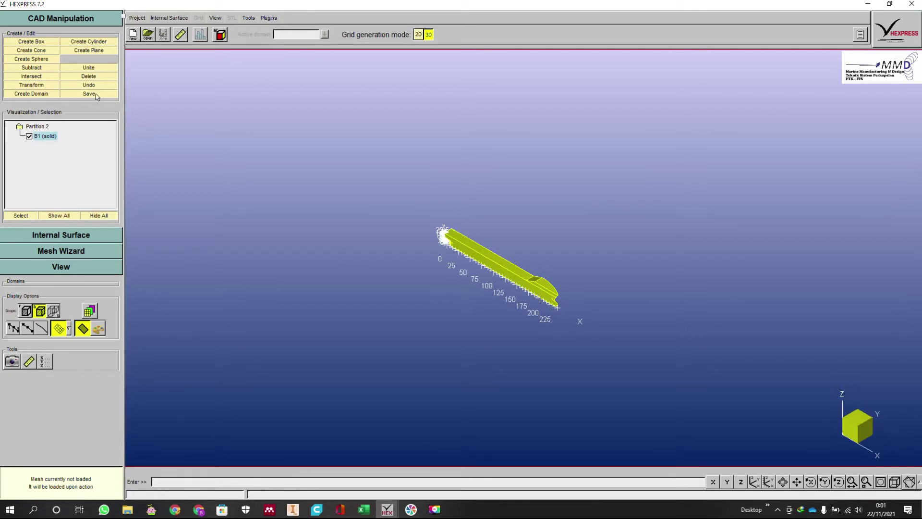
- Try to place a new box's first corner at X 500, Y 500, Z 500
click(42, 44)
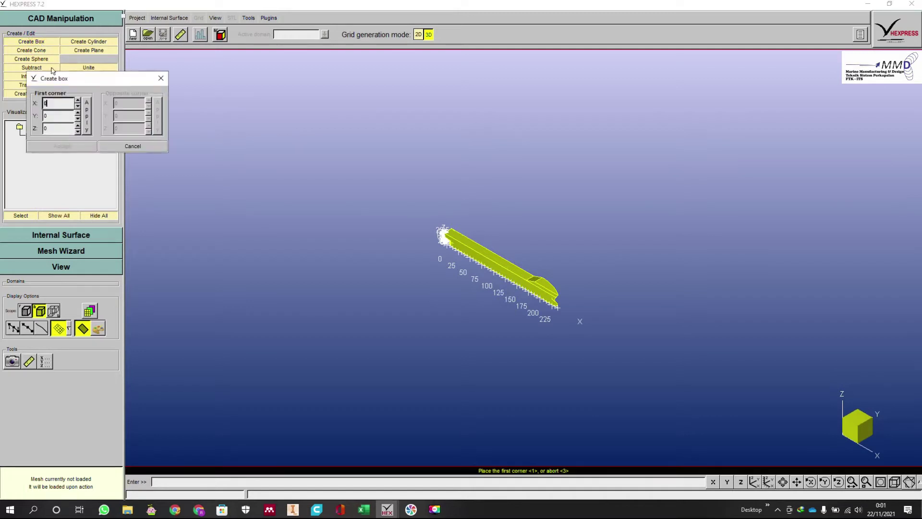
drag(76, 79, 180, 68)
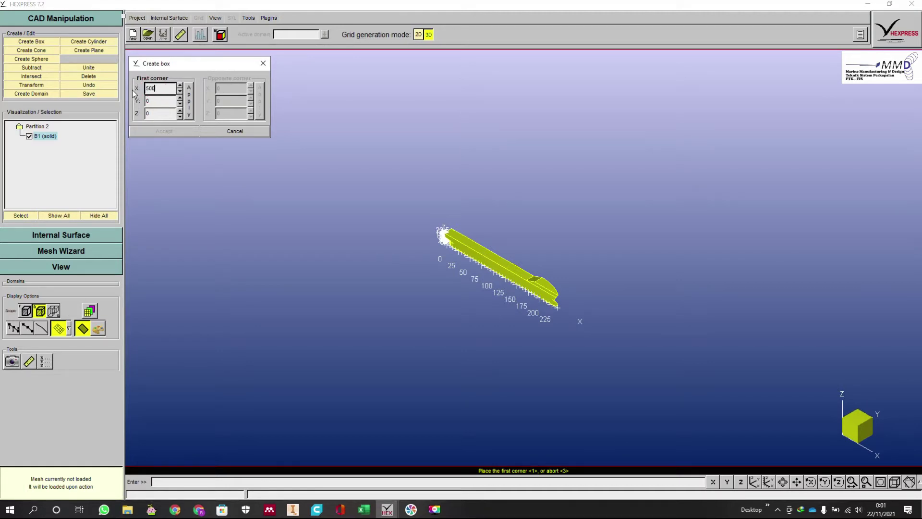
click(162, 102)
double_click(162, 102)
text(500)
key(Tab)
click(188, 111)
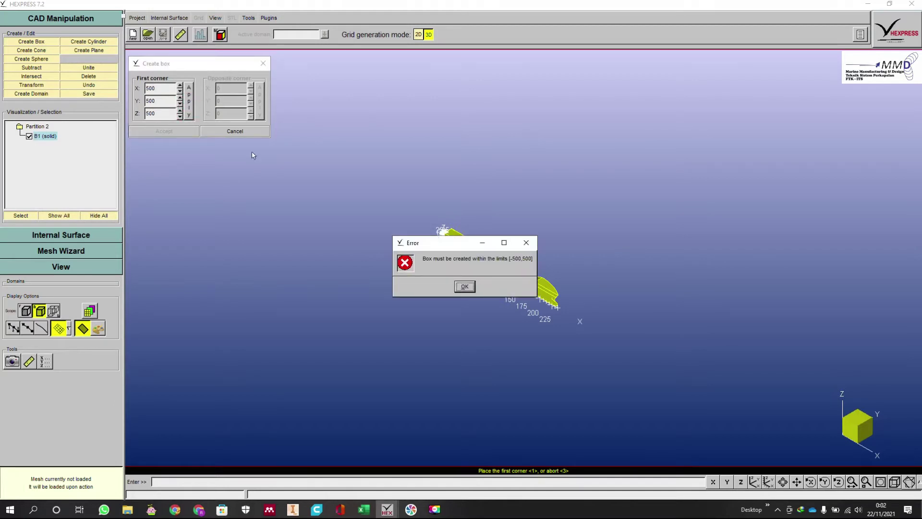
click(464, 287)
- Set the box's first corner to X 490, Y 490, Z 490 and apply it
double_click(151, 88)
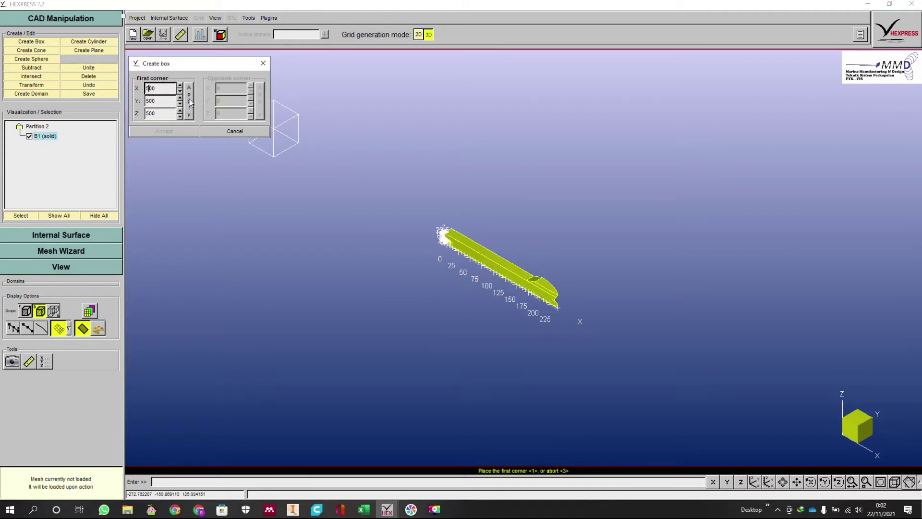
text(490)
key(Tab)
text(490)
key(Tab)
text(490)
click(189, 103)
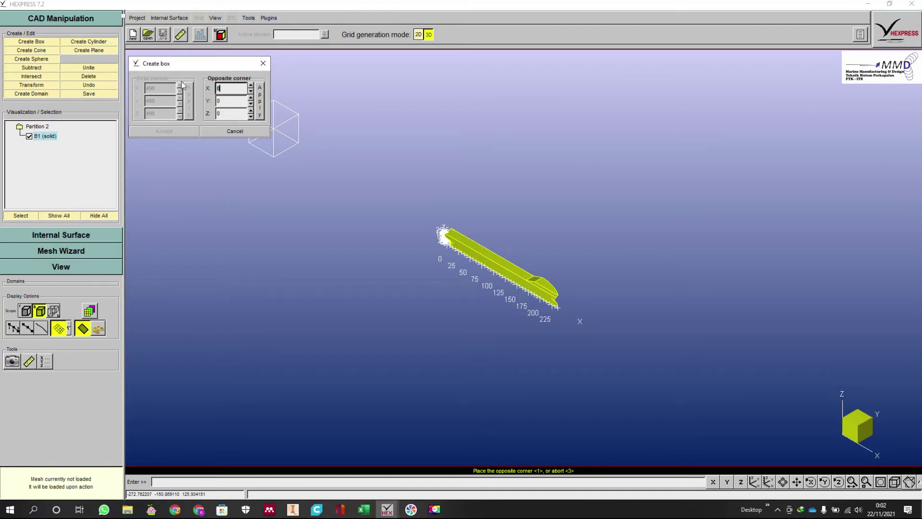
- Set the box's opposite corner to X -490, Y -490, Z -490 and create the box around the hull
click(217, 101)
click(229, 89)
key(BackSpace)
text(-490)
key(Tab)
text(-490)
key(Tab)
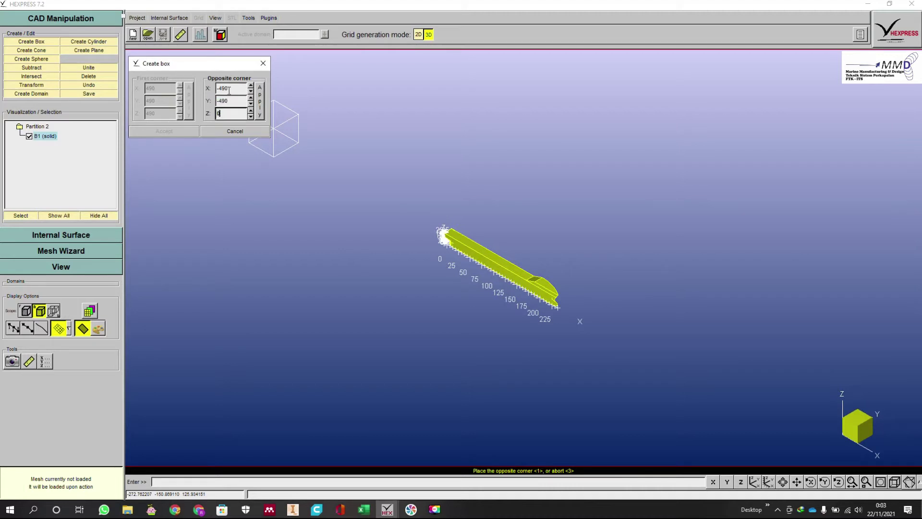
text(-490)
click(260, 108)
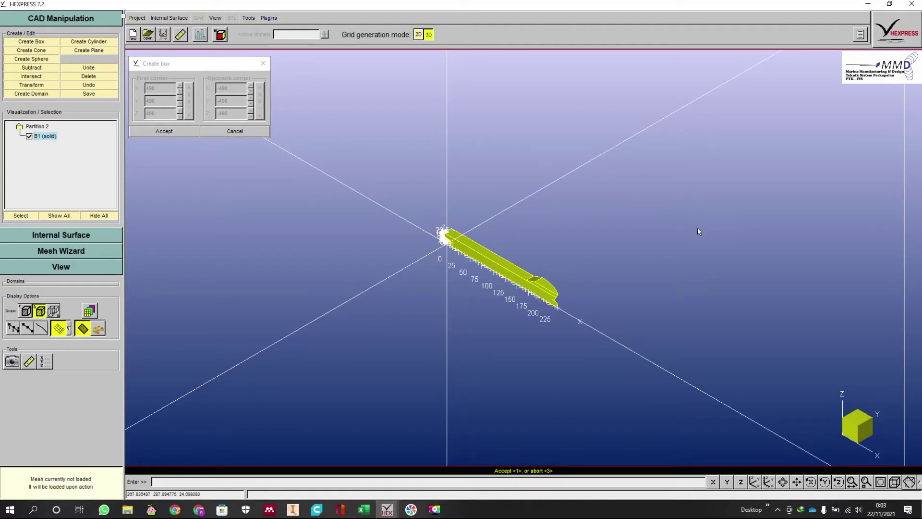
click(505, 225)
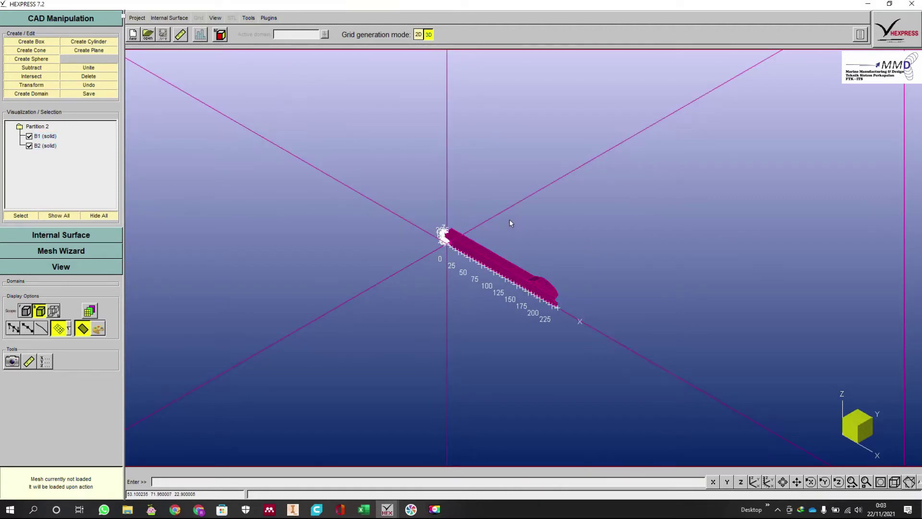
- Check the cubic box around the hull in side view and undo its creation
scroll(511, 222, down, 4)
scroll(511, 222, down, 2)
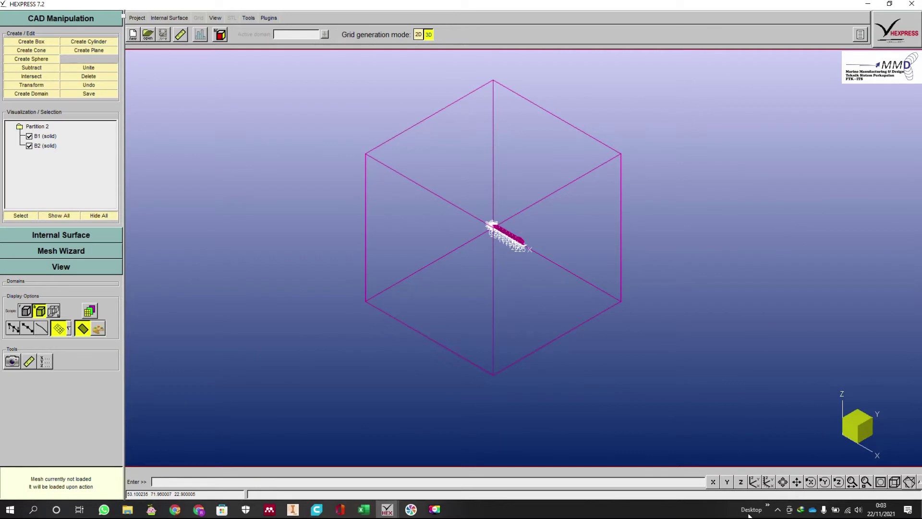
click(727, 482)
scroll(519, 226, up, 3)
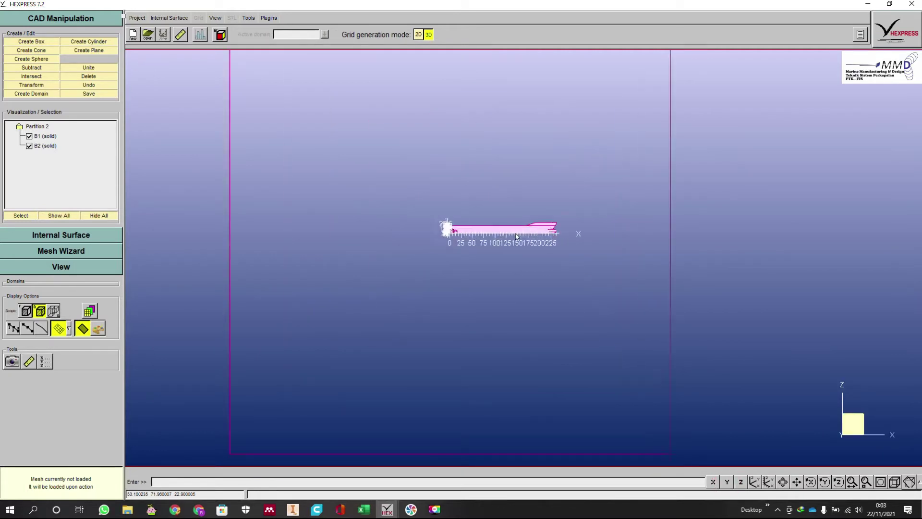
scroll(542, 222, down, 2)
scroll(531, 220, up, 2)
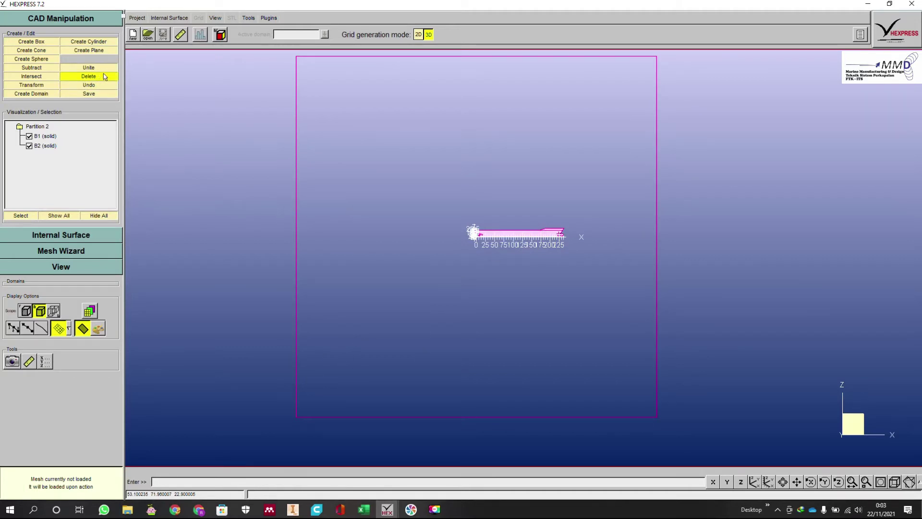
scroll(440, 267, up, 2)
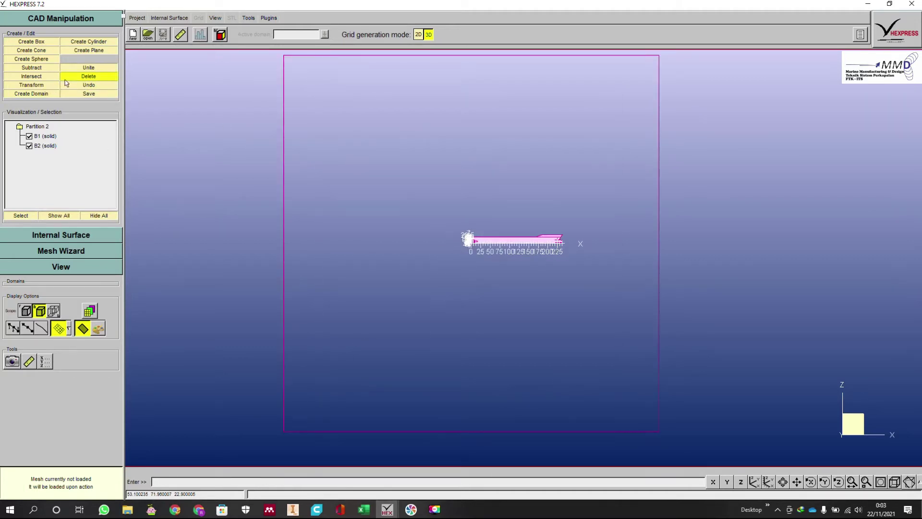
click(82, 87)
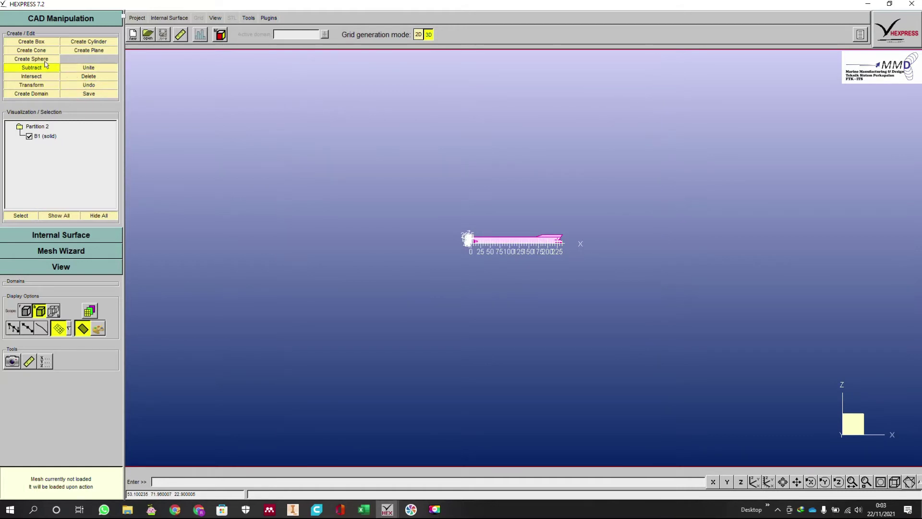
click(48, 42)
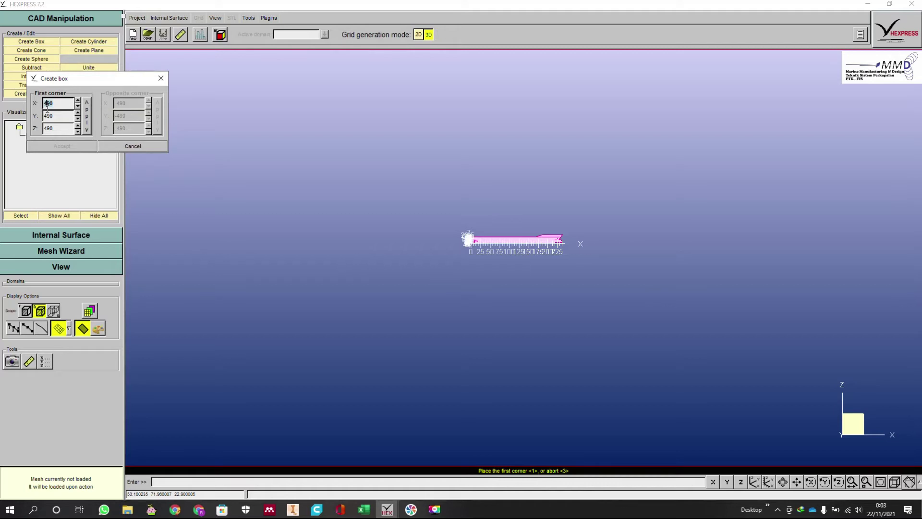
click(48, 130)
text(250)
click(87, 122)
click(158, 117)
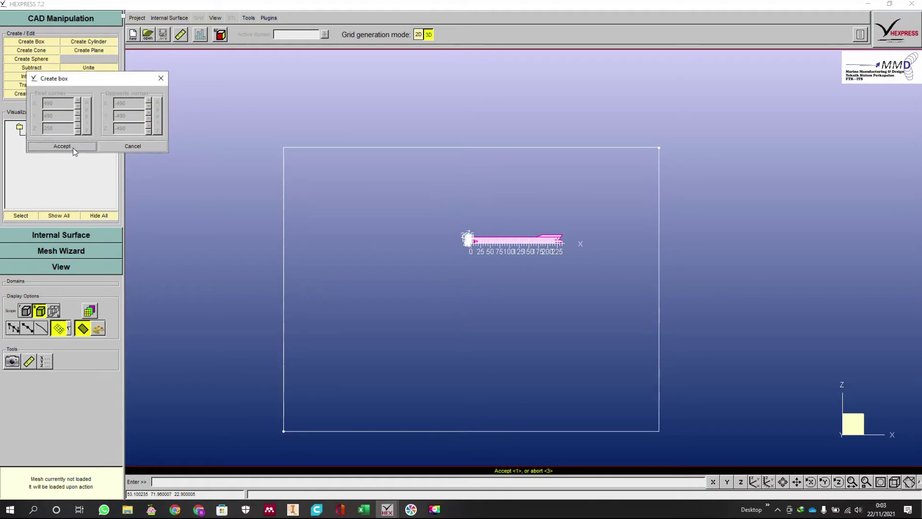
click(126, 146)
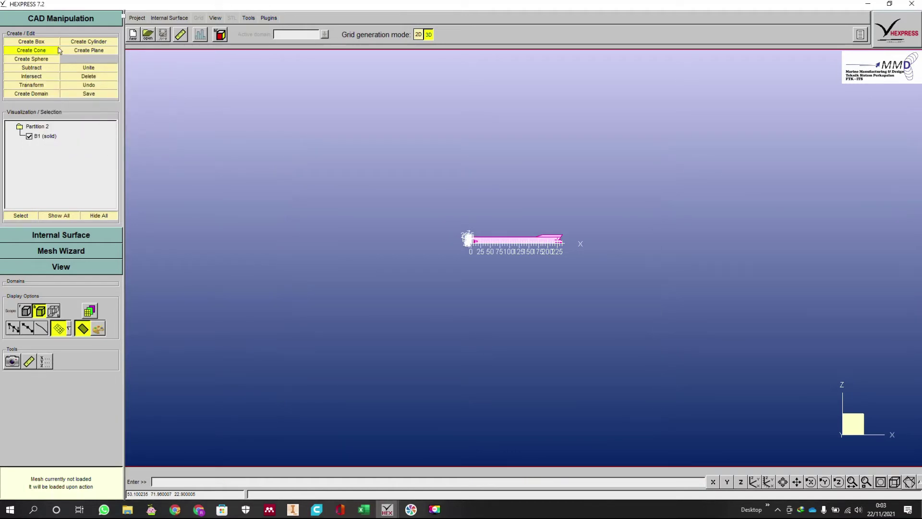
- Create a box from first corner 490, 490, 250 to opposite corner -490, -490, -350
click(48, 42)
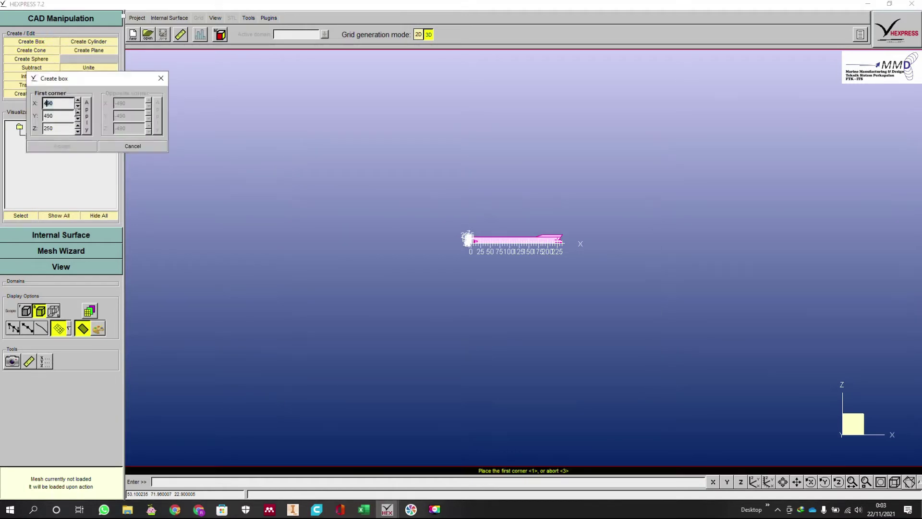
click(87, 116)
key(BackSpace)
key(BackSpace)
key(BackSpace)
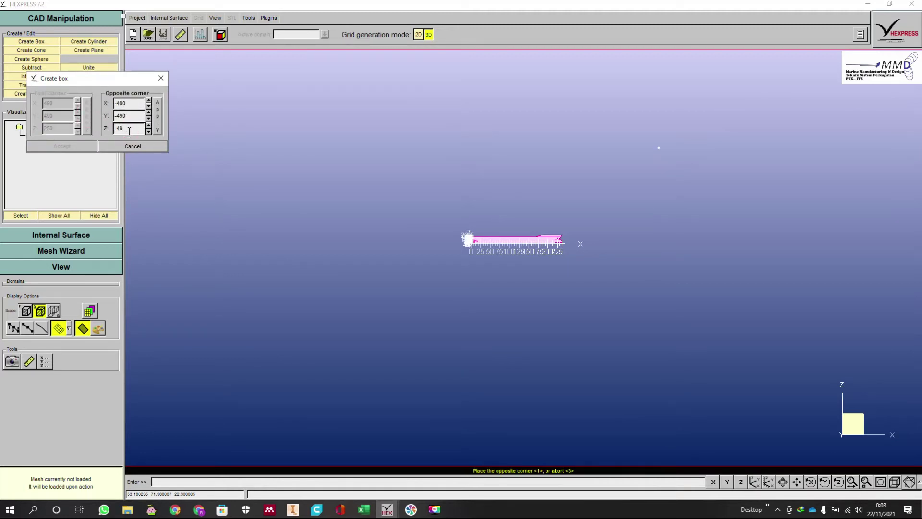
text(350)
click(158, 115)
click(71, 150)
- Undo the creation of the box that spans both sides of the hull
middle_drag(566, 230, 556, 274)
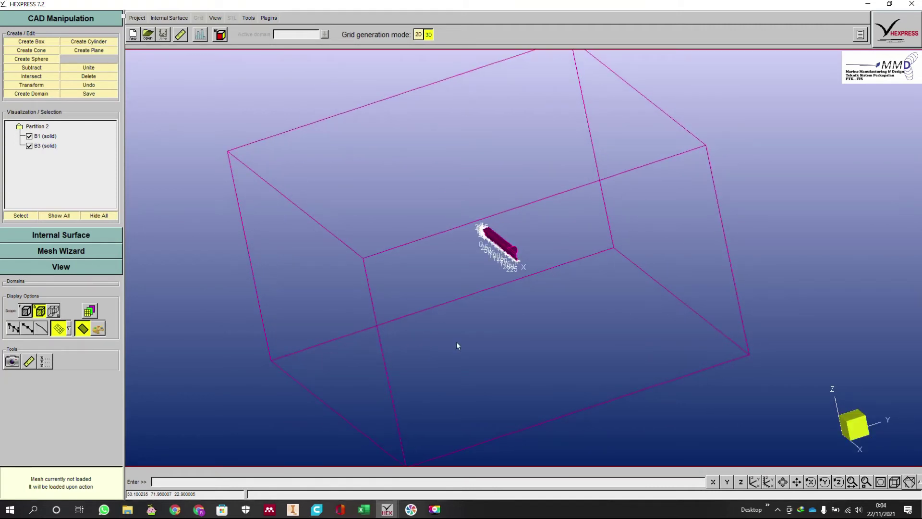
scroll(520, 216, down, 3)
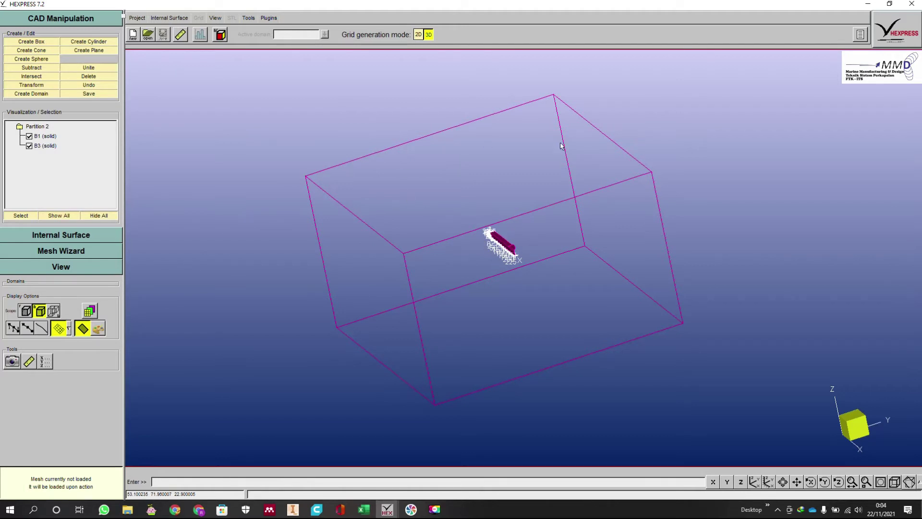
click(80, 87)
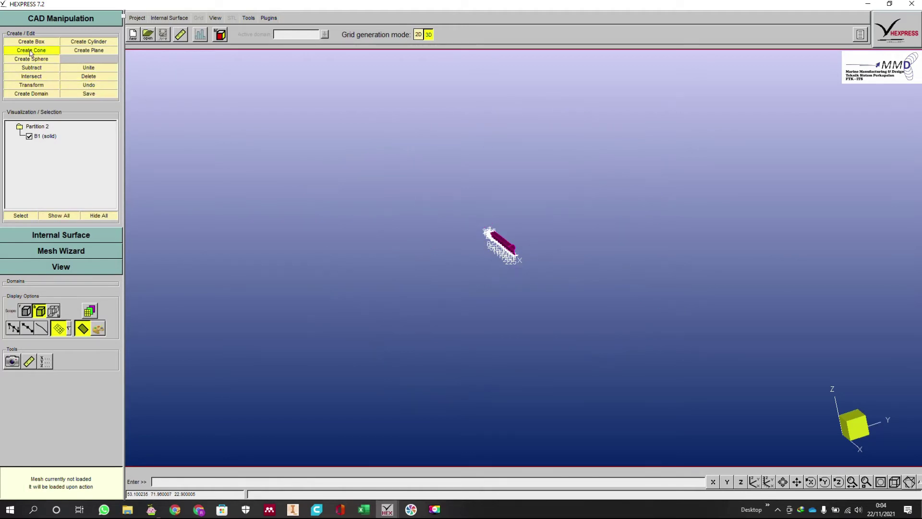
- Create a half-width box from first corner 490, 490, 250 to opposite corner -490, 0, -350
click(51, 47)
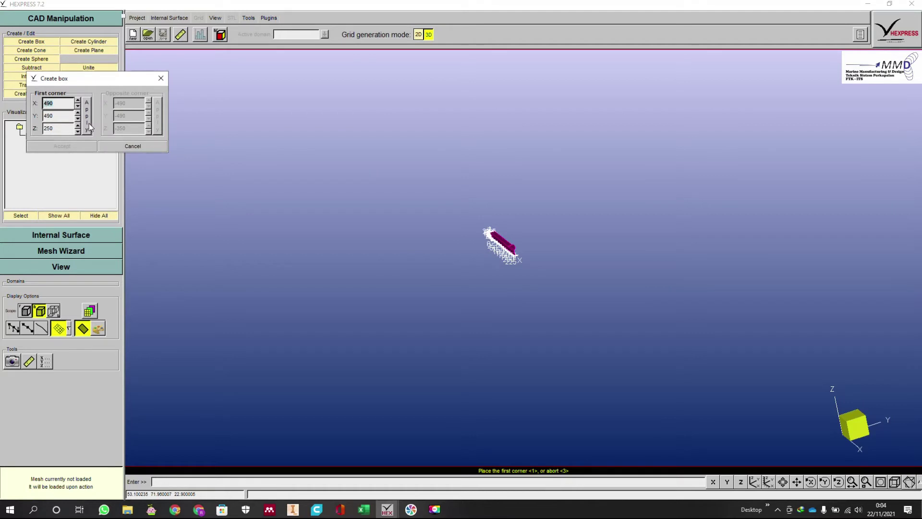
click(87, 122)
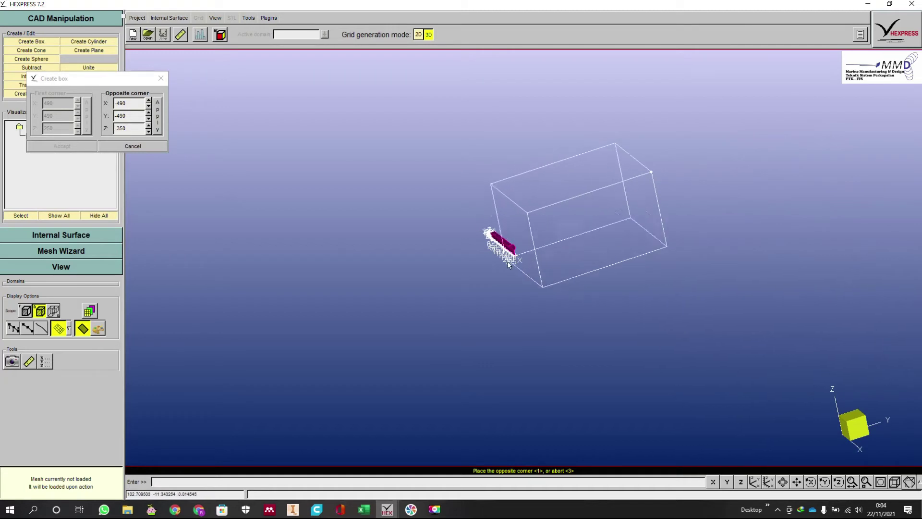
double_click(131, 118)
text(0)
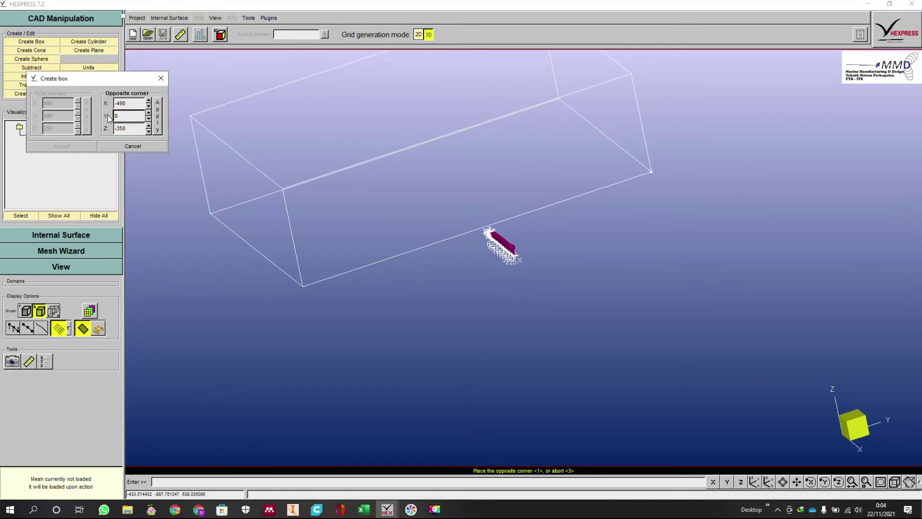
click(158, 116)
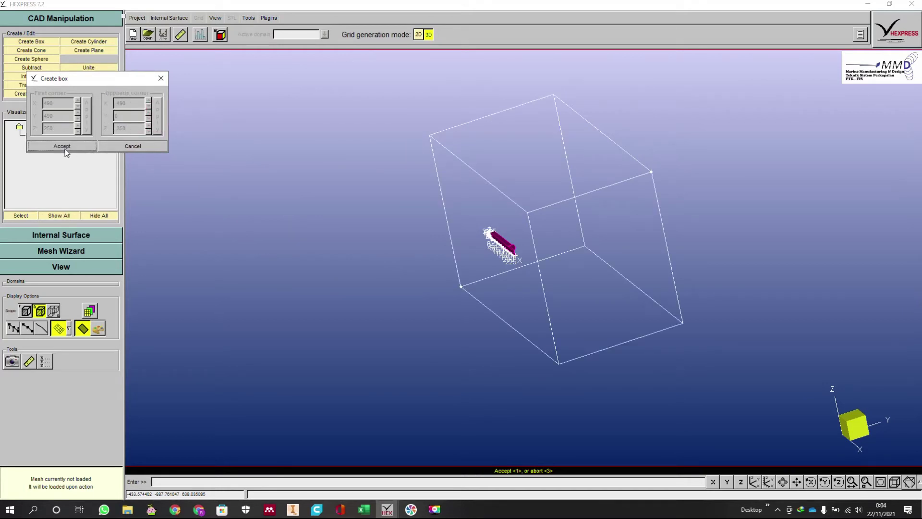
click(65, 146)
- Subtract the hull body B1 from the half-width box B4
middle_drag(519, 336, 621, 342)
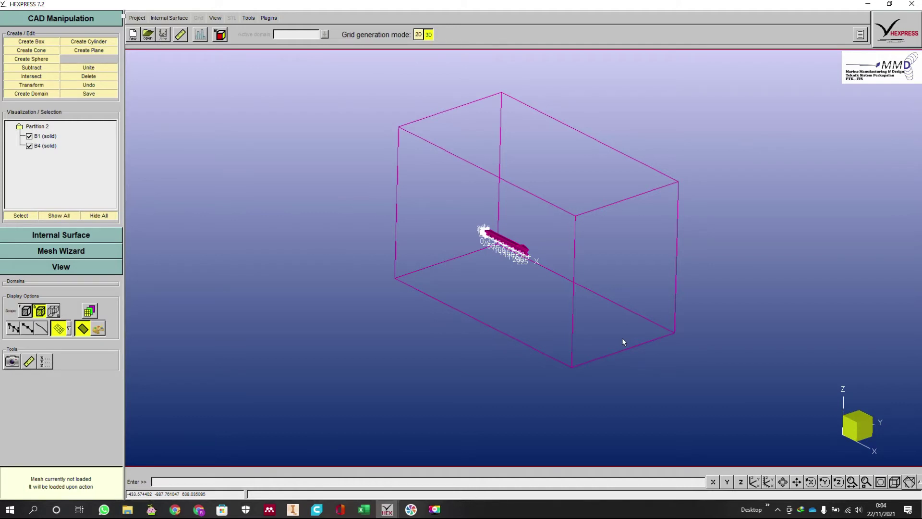
mouse_move(632, 241)
middle_down()
mouse_move(437, 202)
mouse_move(641, 224)
middle_up()
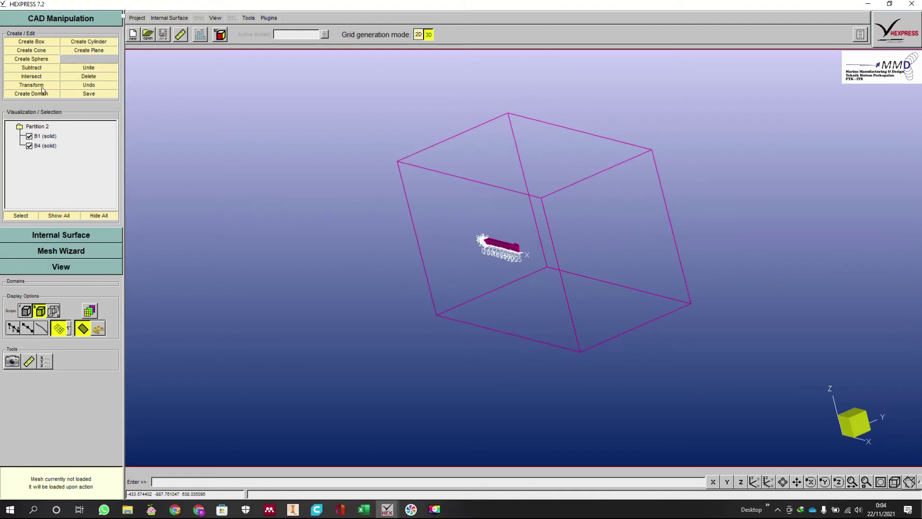
click(38, 68)
click(61, 116)
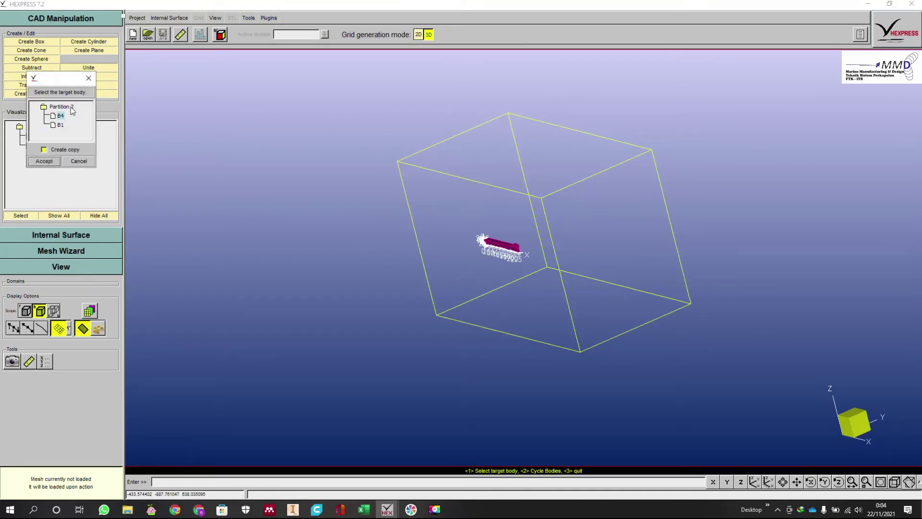
click(44, 161)
click(61, 125)
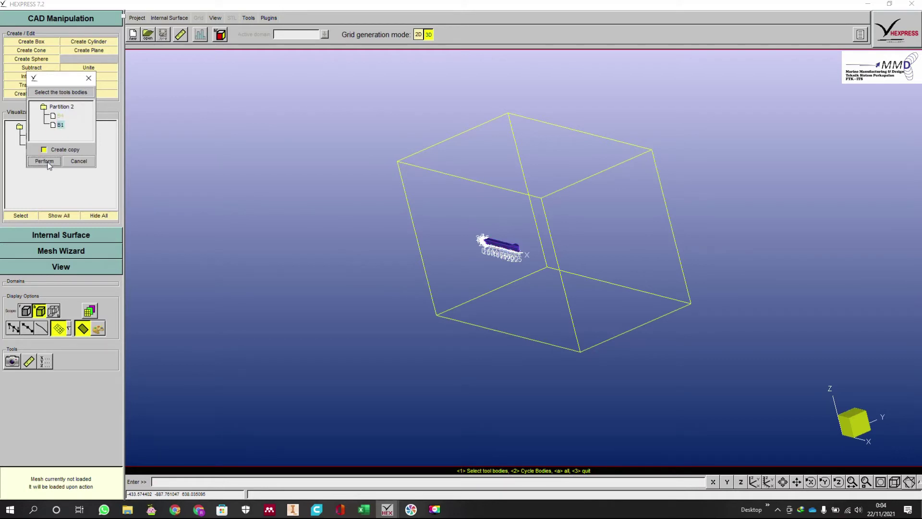
click(44, 161)
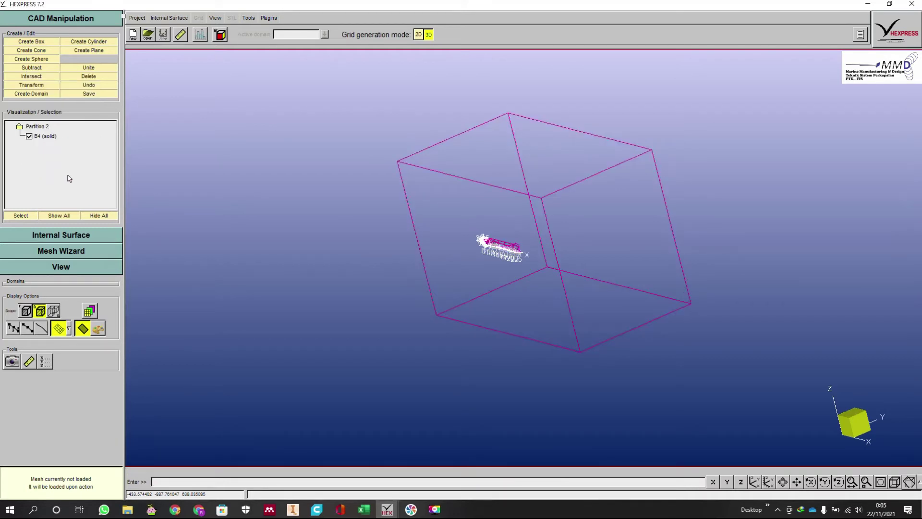
- Display the resulting domain body B4 as a shaded solid
middle_drag(495, 202, 549, 276)
scroll(549, 276, up, 5)
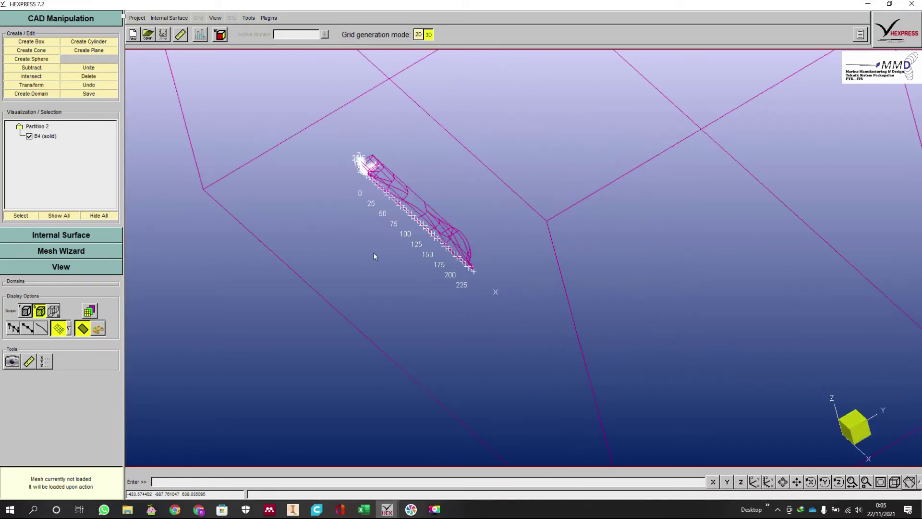
right_click(57, 137)
click(80, 161)
middle_drag(471, 269, 541, 308)
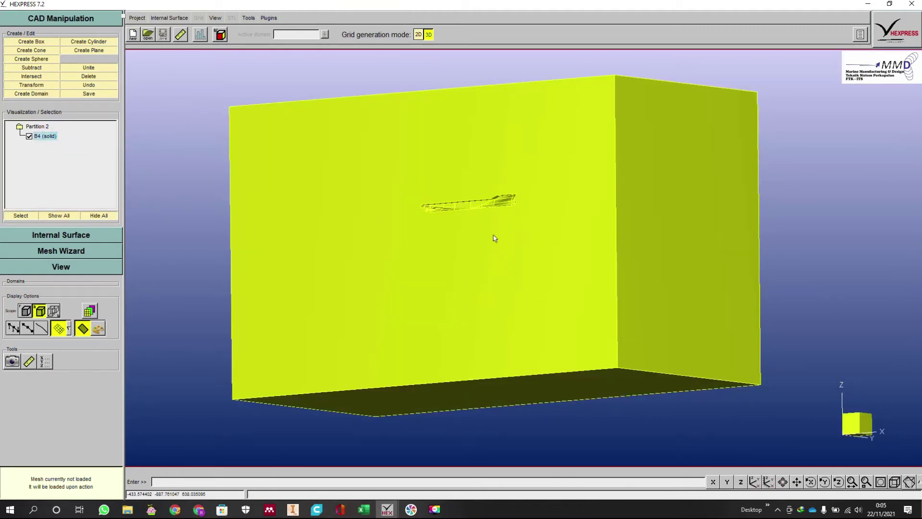
- Examine the hull cavity in the domain's symmetry face from bow to stern and the outer faces of the box
scroll(495, 238, up, 10)
scroll(591, 283, up, 3)
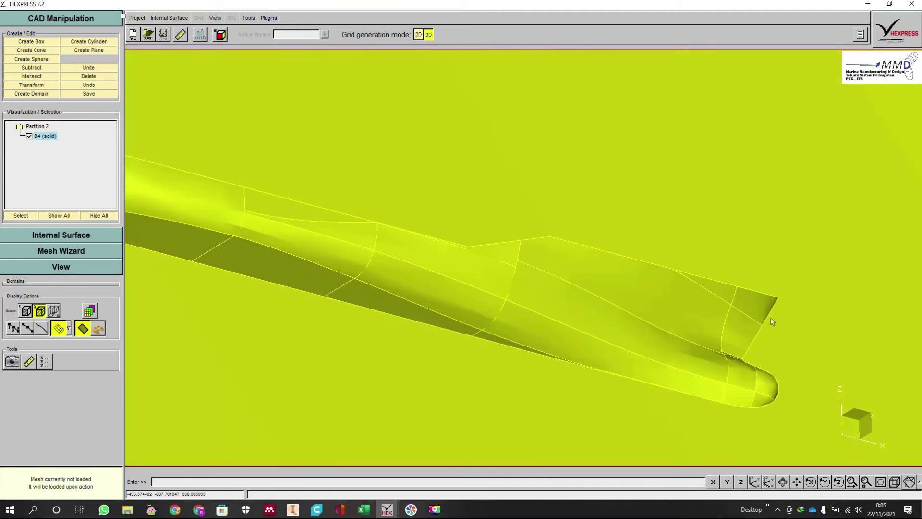
scroll(365, 263, down, 2)
scroll(276, 199, up, 3)
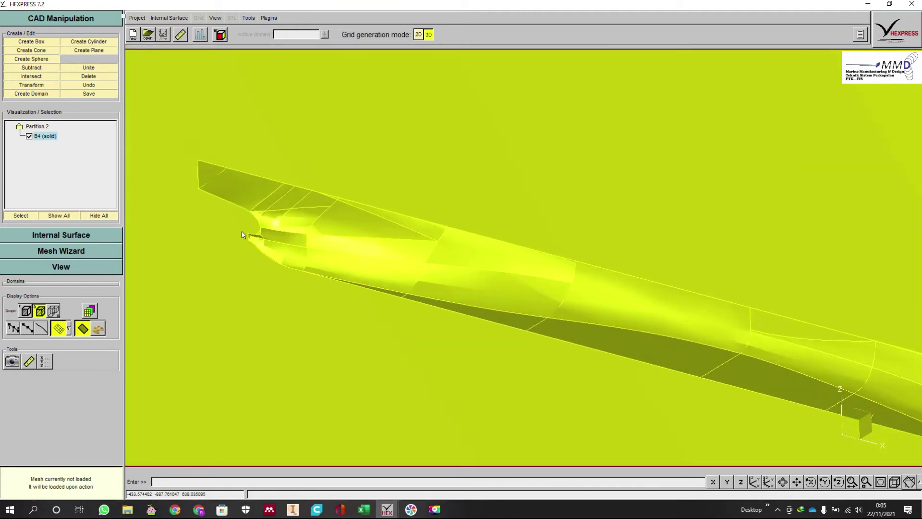
scroll(374, 216, down, 4)
scroll(577, 289, down, 6)
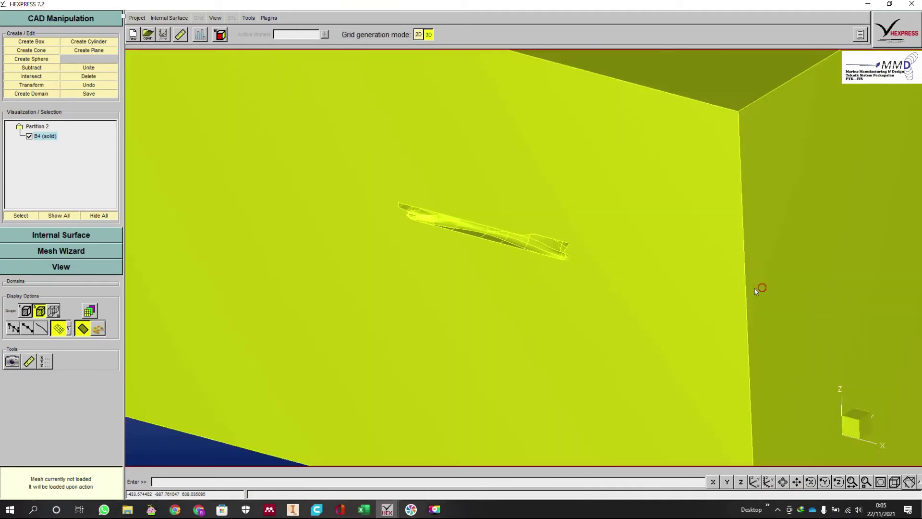
middle_drag(557, 292, 633, 234)
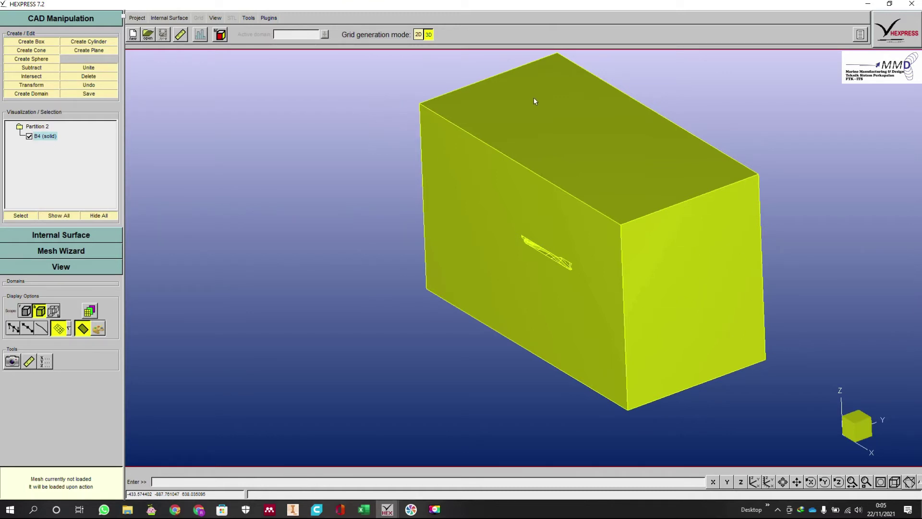
mouse_move(663, 290)
middle_down()
mouse_move(517, 223)
mouse_move(579, 334)
mouse_move(697, 217)
mouse_move(609, 297)
mouse_move(618, 263)
mouse_move(798, 323)
mouse_move(460, 135)
mouse_move(573, 354)
mouse_move(532, 204)
mouse_move(556, 172)
middle_up()
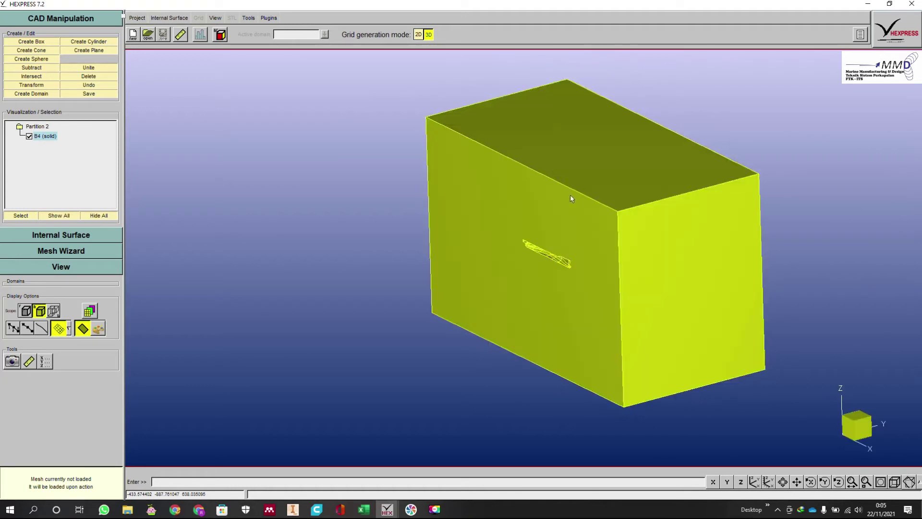
middle_drag(606, 338, 603, 296)
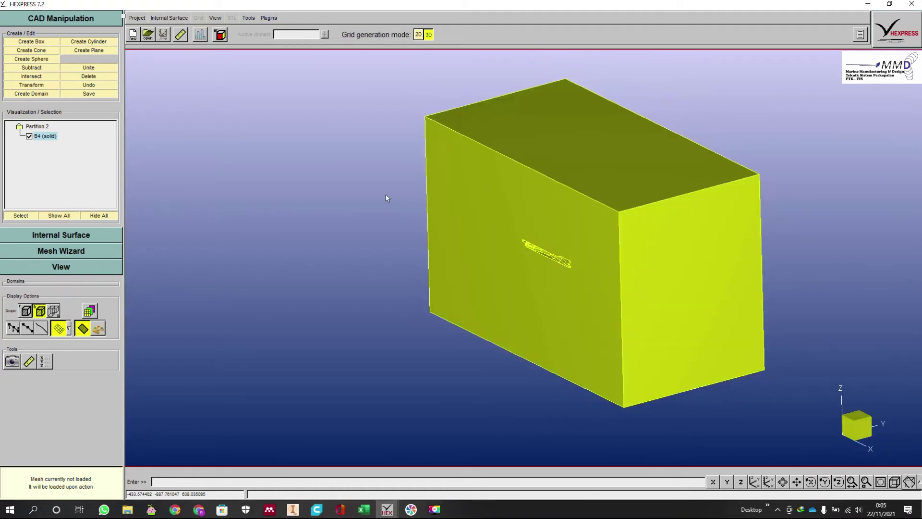
- Review the parameters for creating a cylinder, a cone, a plane and a sphere without creating any of them
click(91, 42)
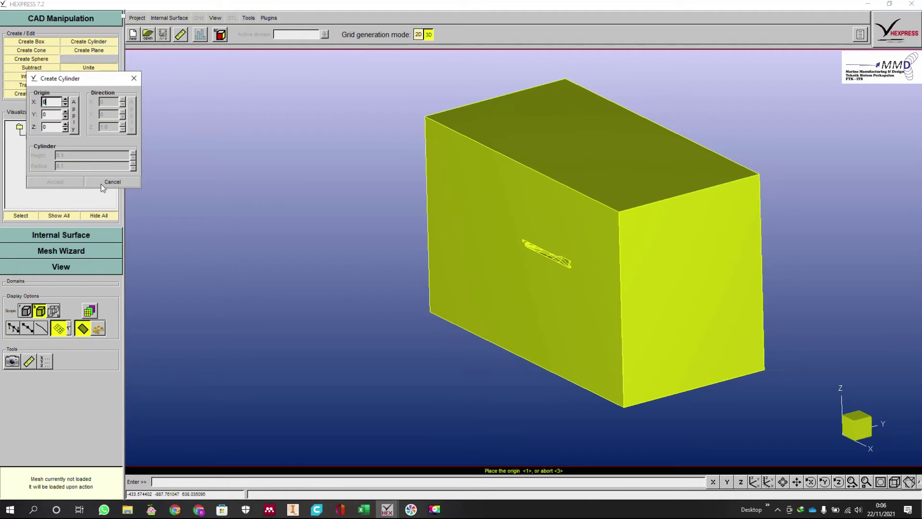
click(126, 183)
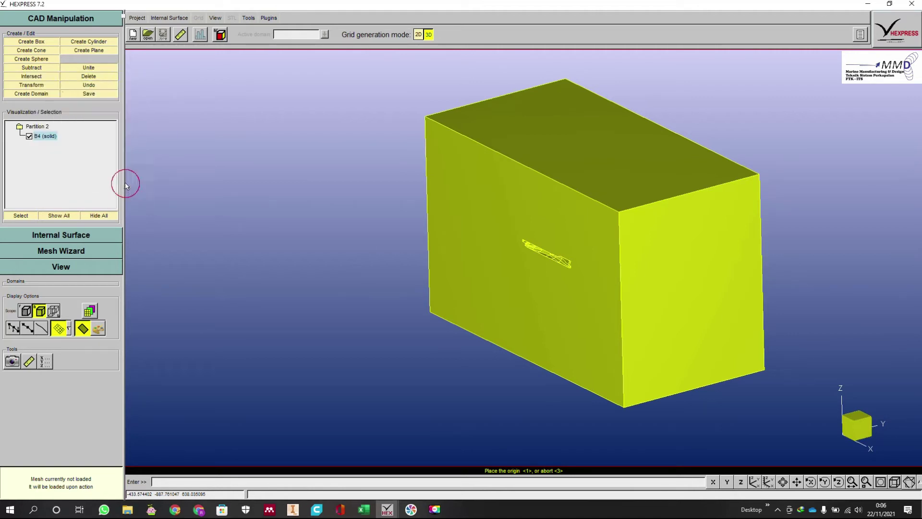
click(46, 51)
click(119, 184)
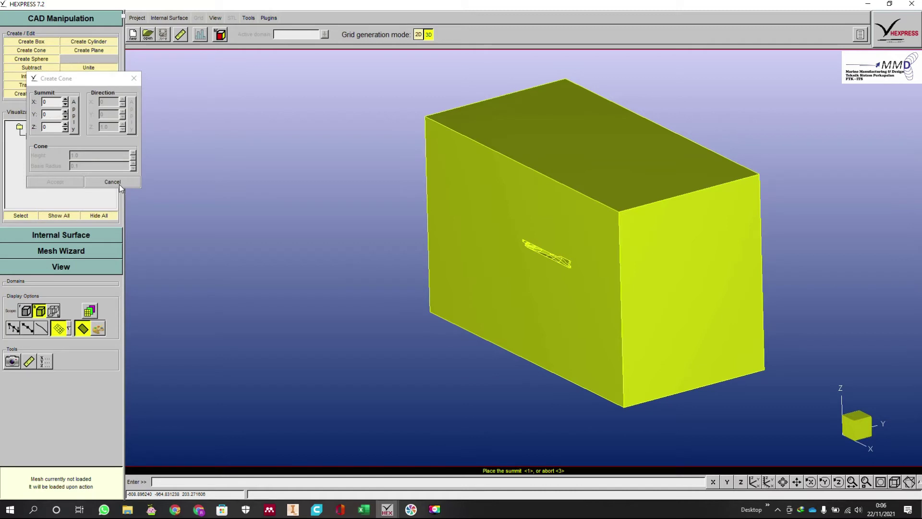
click(97, 52)
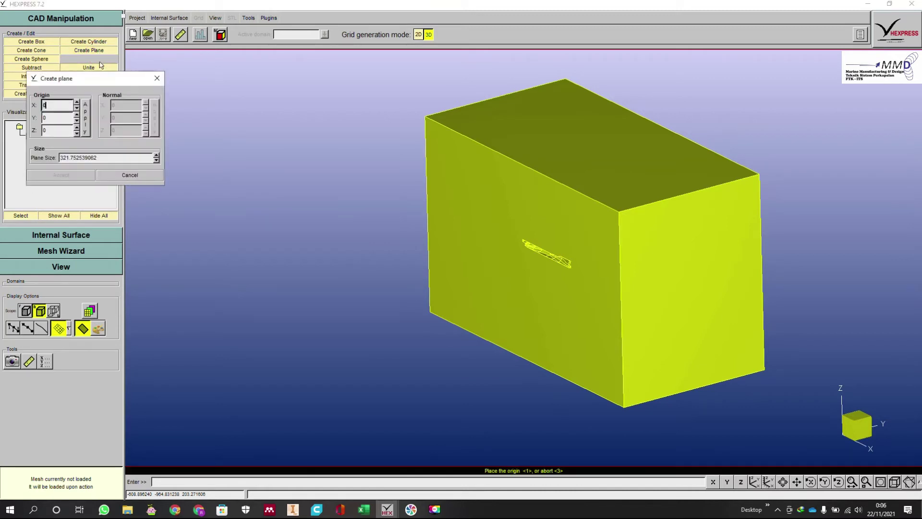
click(132, 175)
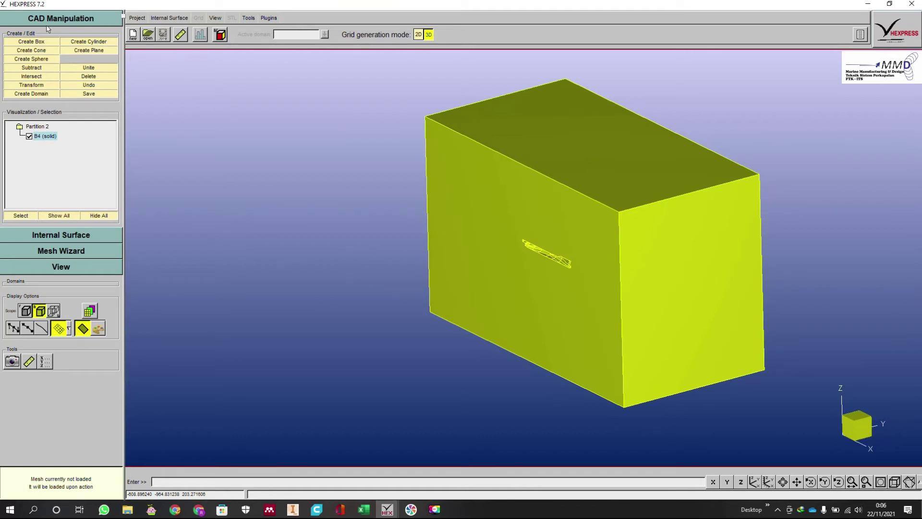
click(42, 60)
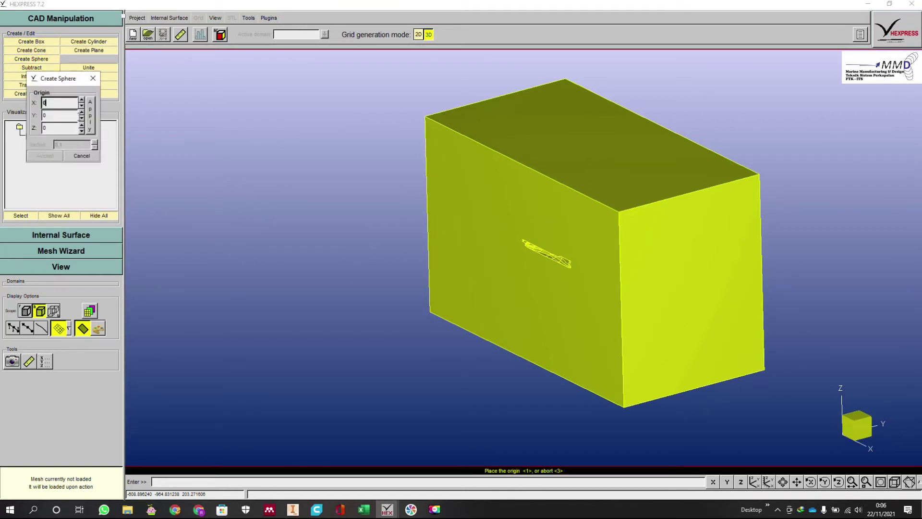
click(43, 124)
click(82, 156)
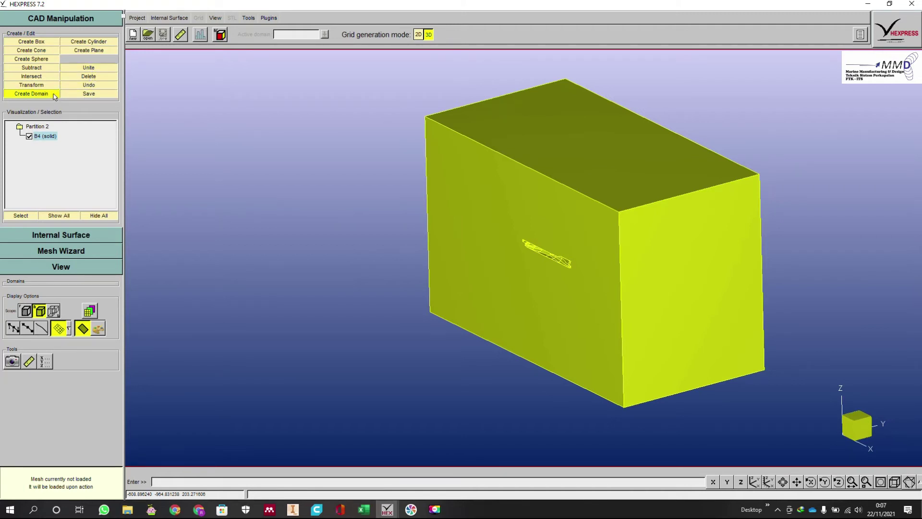
- Rotate the domain body four times by 90 degrees about axis 0 0 1 through origin 0 0 0
click(31, 84)
drag(44, 15, 204, 63)
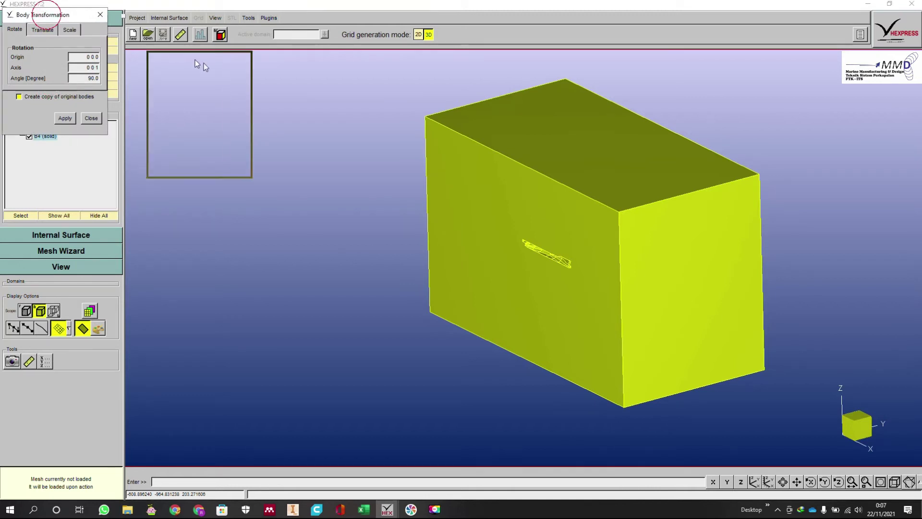
click(273, 118)
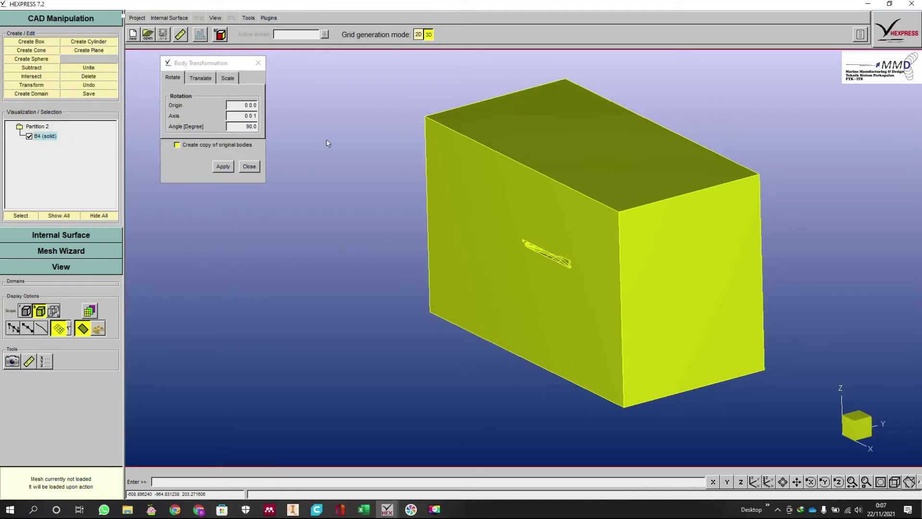
click(238, 118)
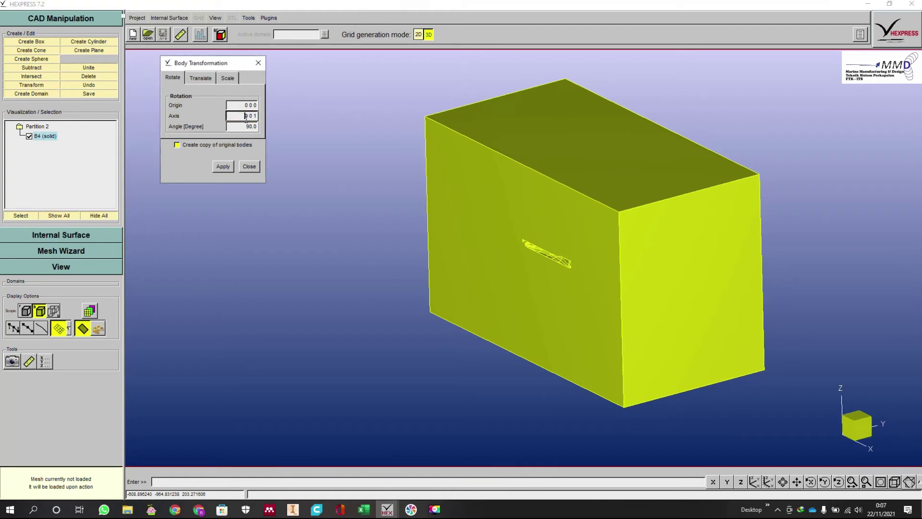
click(223, 167)
click(223, 167)
click(223, 168)
click(223, 167)
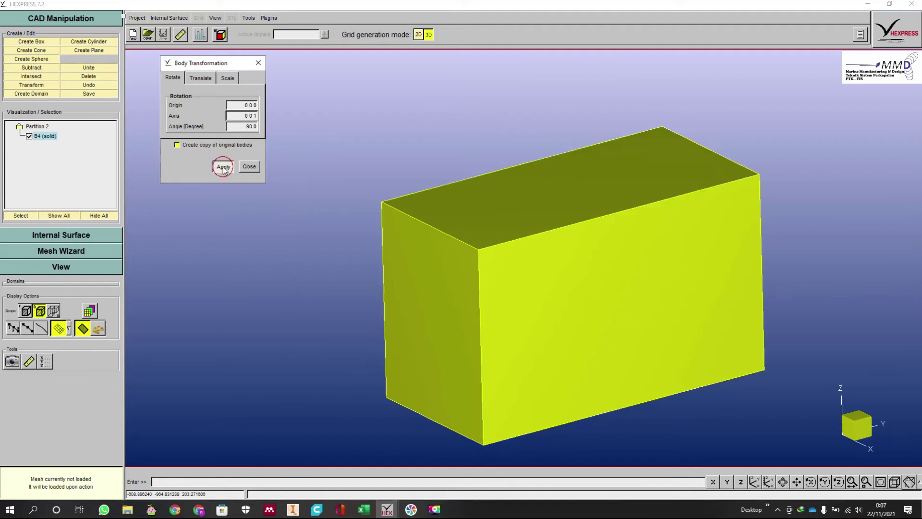
click(604, 249)
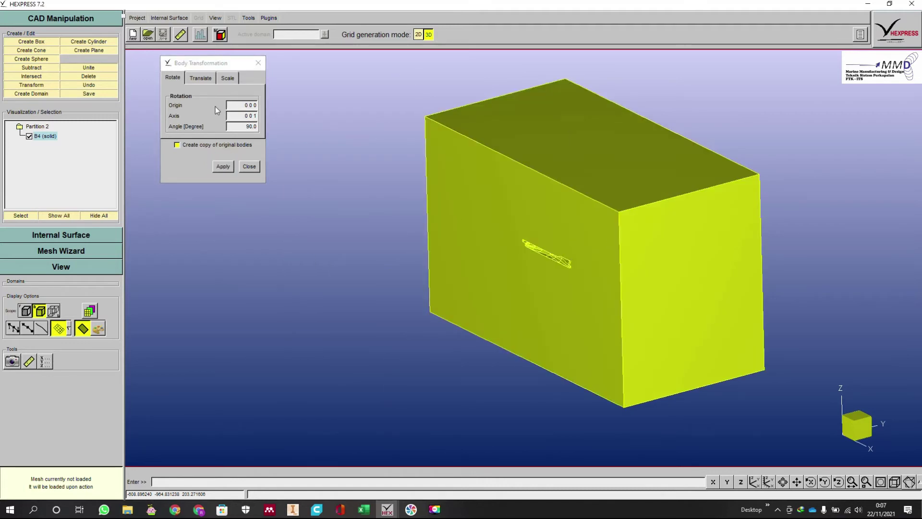
click(243, 115)
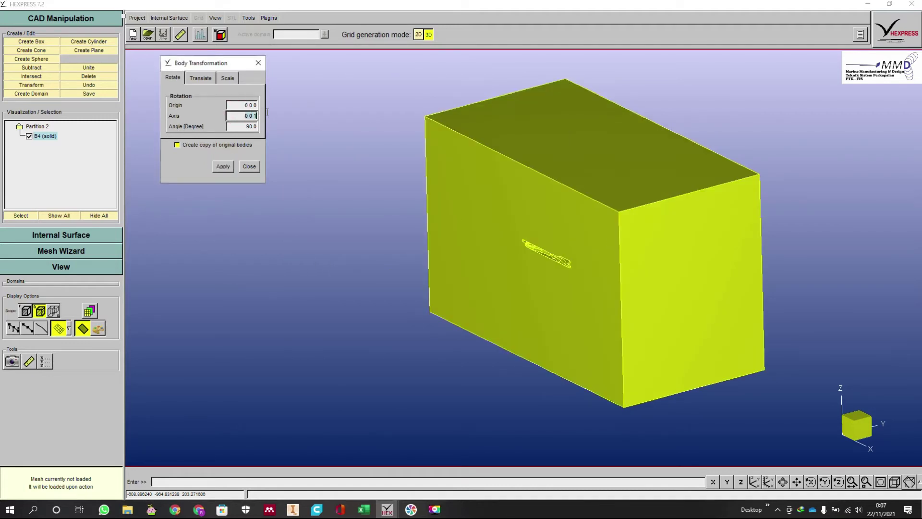
click(243, 106)
click(541, 250)
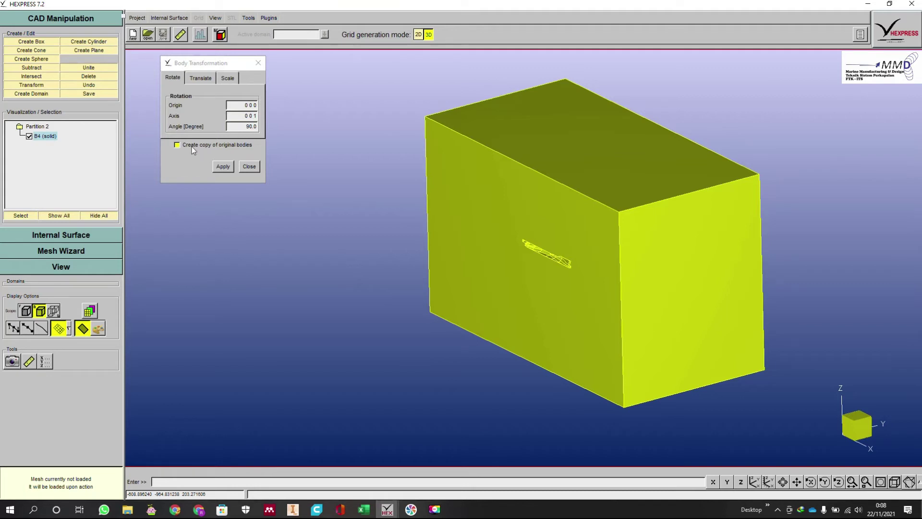
click(179, 148)
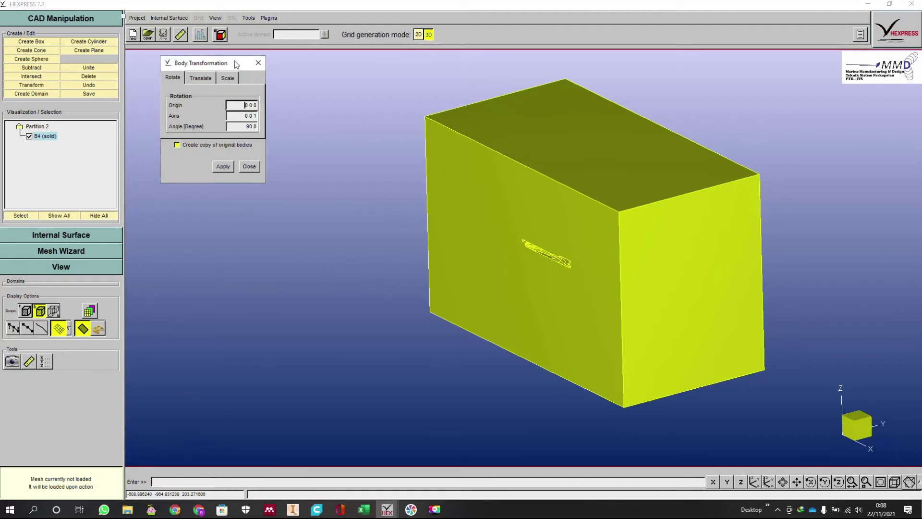
- Translate the domain body by 0 0 1, undo the translation, and close the body transformation settings
click(201, 79)
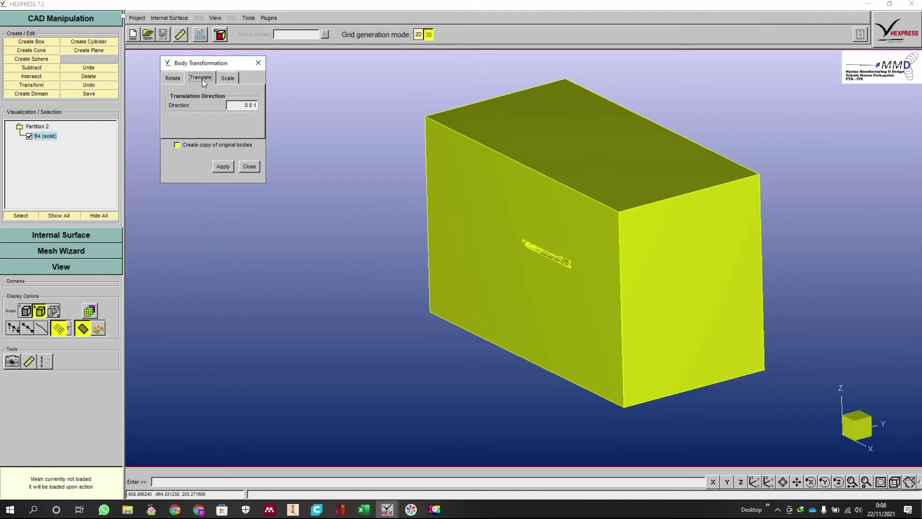
click(239, 105)
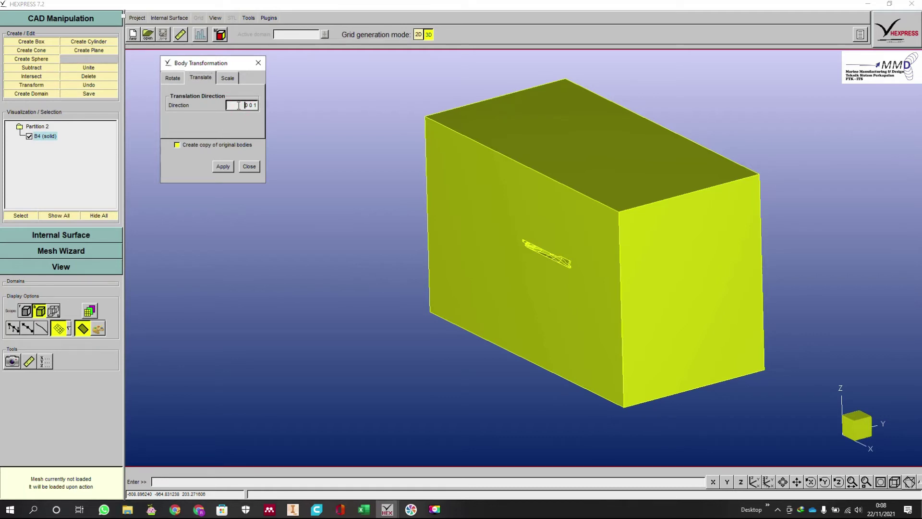
click(224, 167)
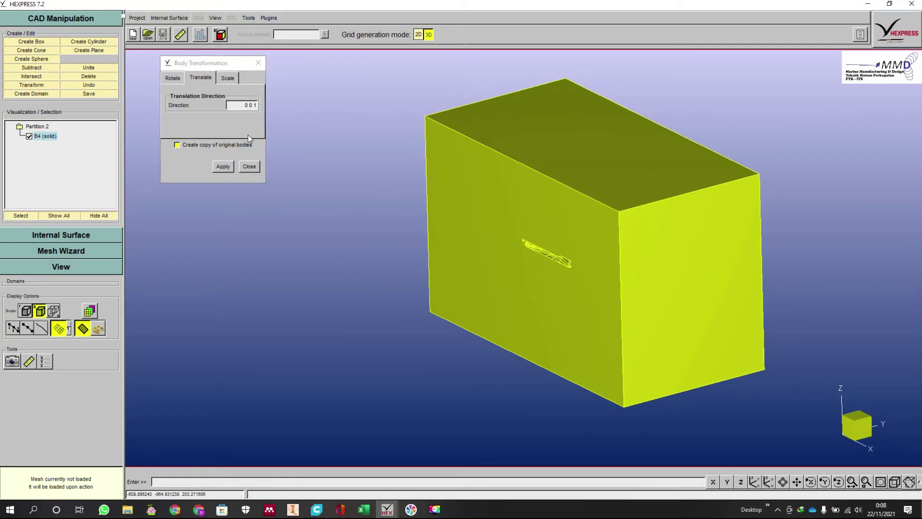
click(96, 86)
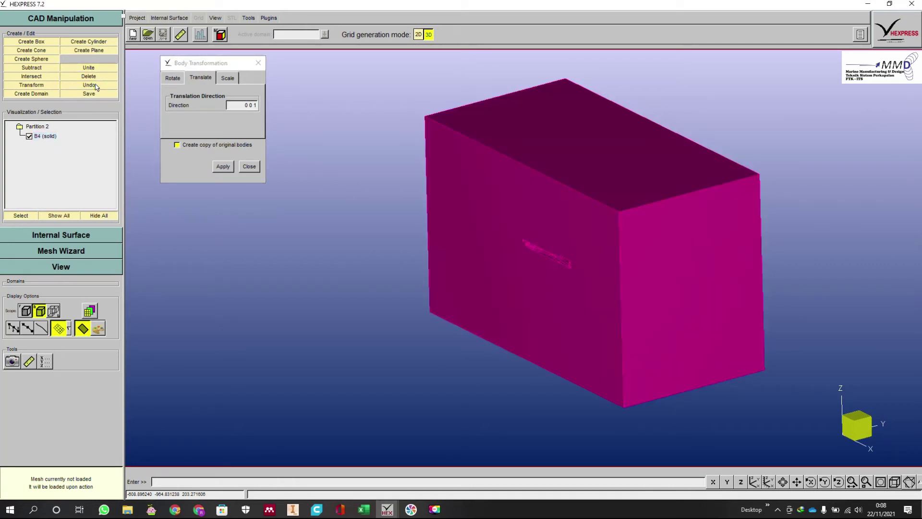
click(235, 79)
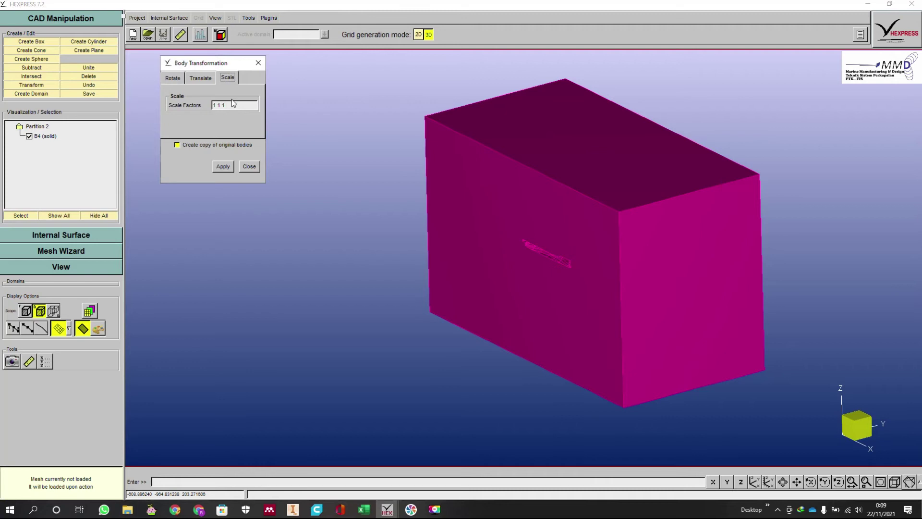
click(249, 167)
- View the domain and its hull cavity from the side along the Y axis
middle_drag(697, 269, 298, 143)
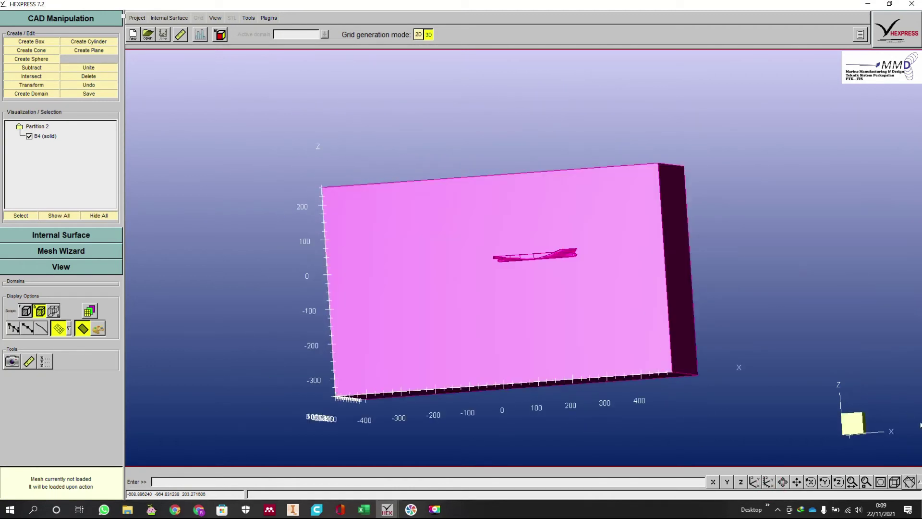
click(896, 480)
click(727, 481)
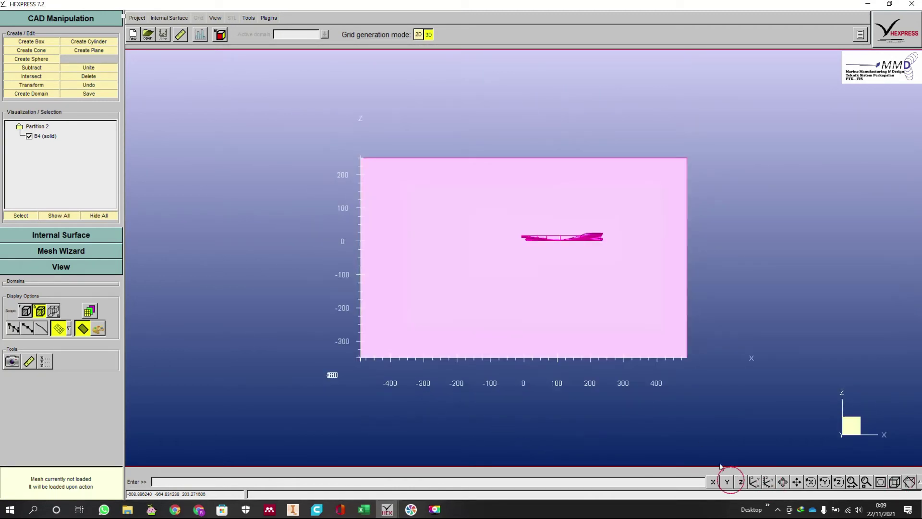
- Examine the hull cavity in the domain from the side, and review the project import, export, script and internal surface commands
scroll(333, 210, up, 1)
scroll(383, 239, up, 3)
scroll(506, 236, down, 2)
scroll(687, 254, up, 3)
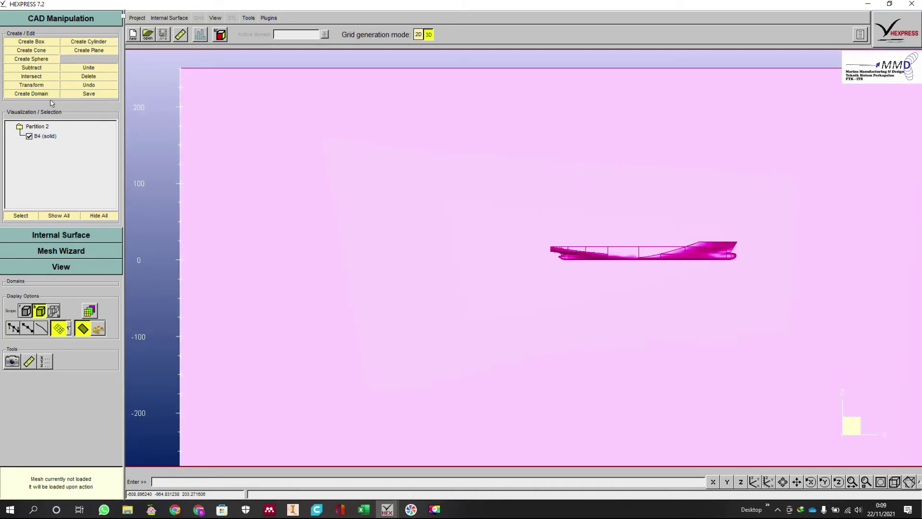
click(138, 19)
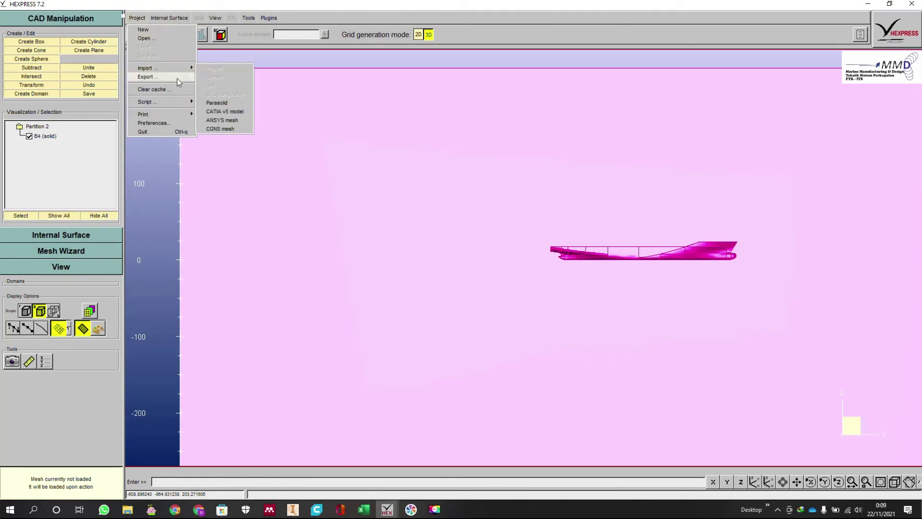
mouse_move(176, 80)
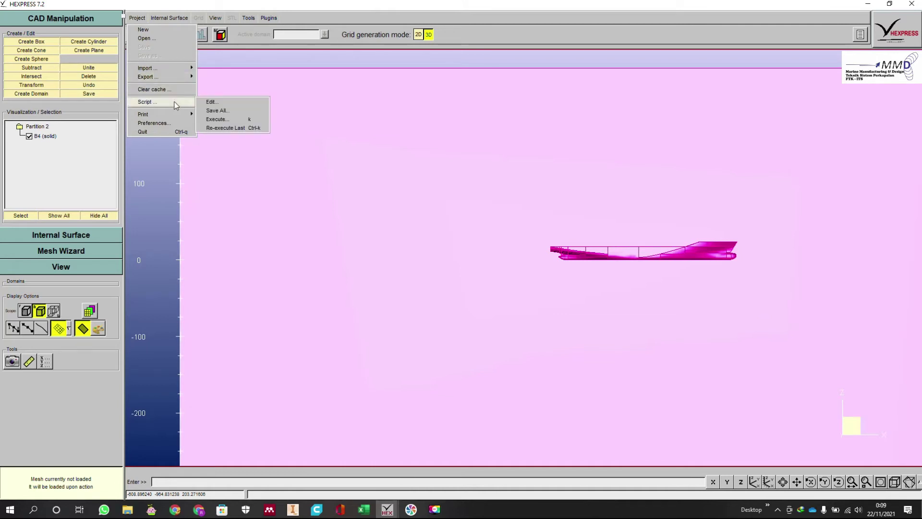
mouse_move(178, 117)
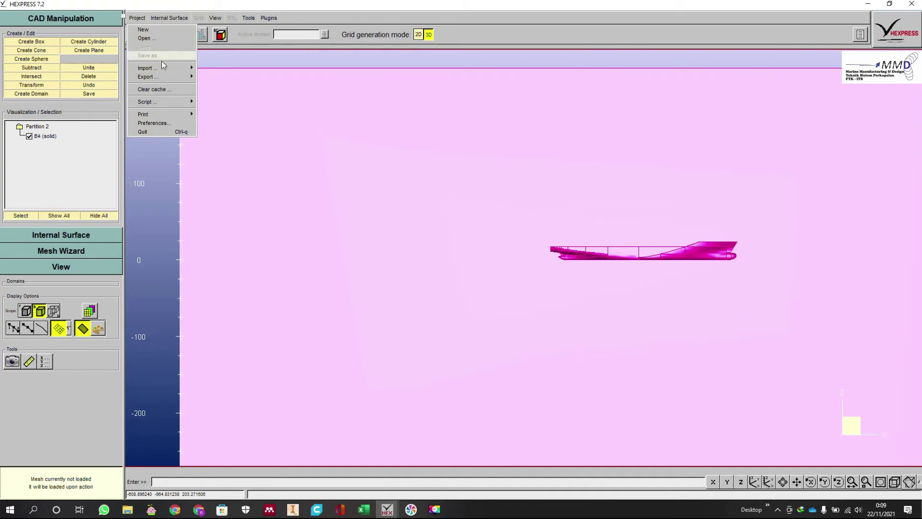
click(164, 20)
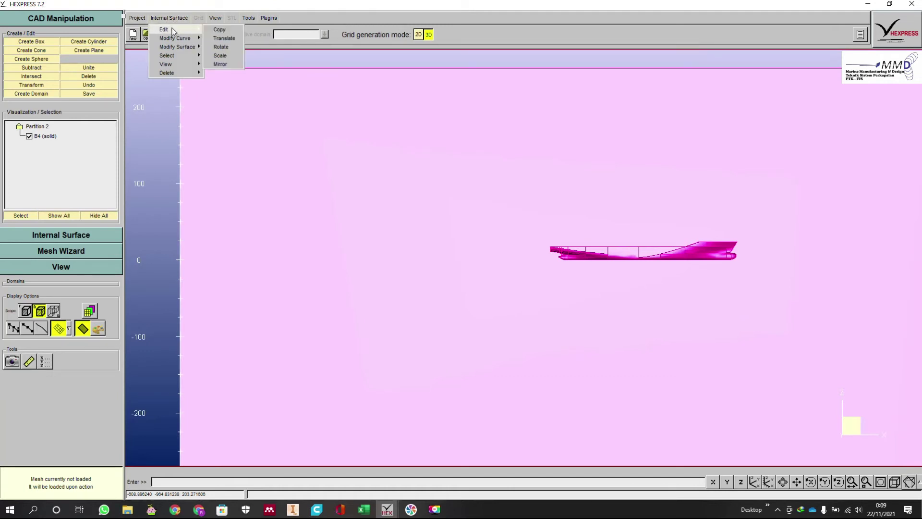
mouse_move(179, 50)
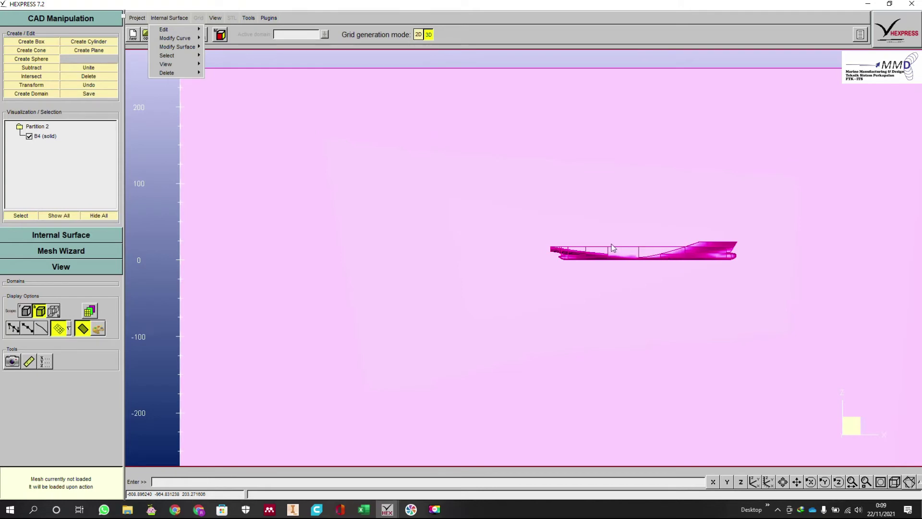
- Select the domain body and examine its hull cavity up close from several angles
middle_drag(774, 274, 685, 333)
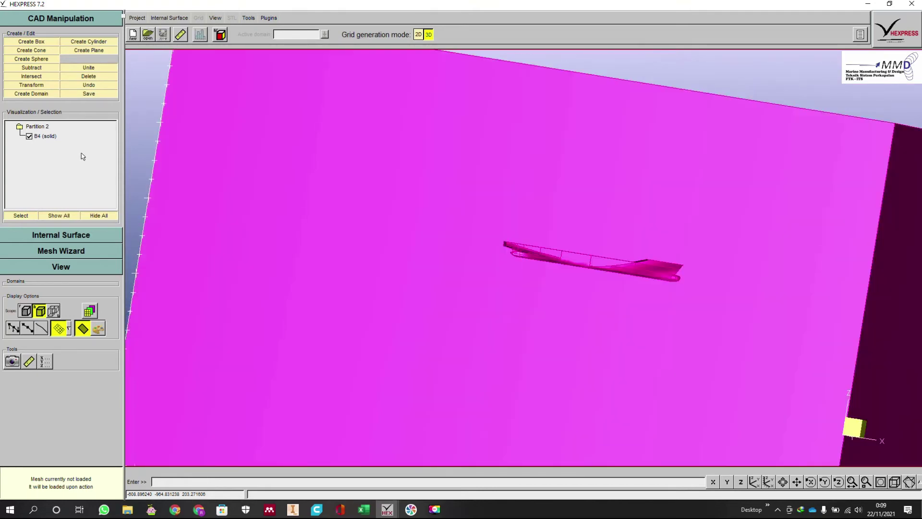
click(49, 138)
scroll(603, 290, up, 6)
scroll(730, 202, down, 8)
middle_drag(766, 231, 771, 226)
scroll(764, 213, up, 6)
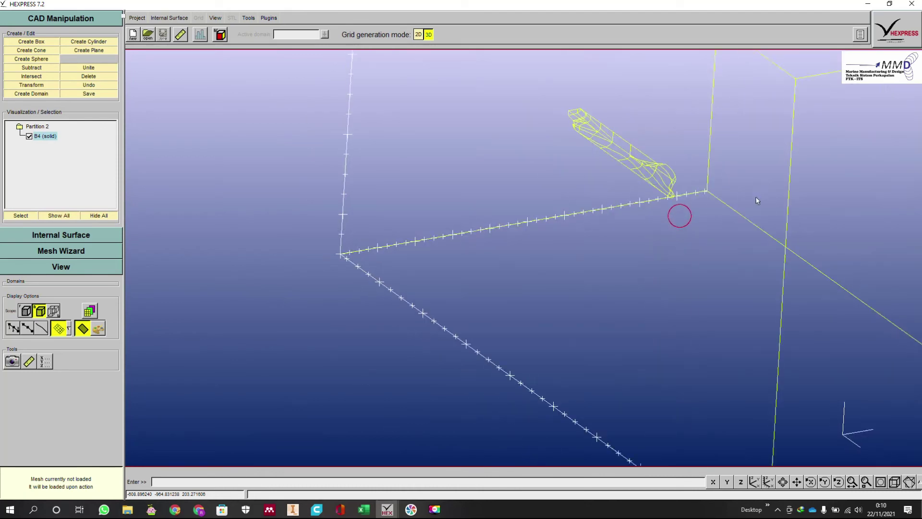
scroll(757, 200, up, 3)
scroll(704, 237, down, 3)
scroll(700, 288, up, 3)
scroll(688, 104, up, 6)
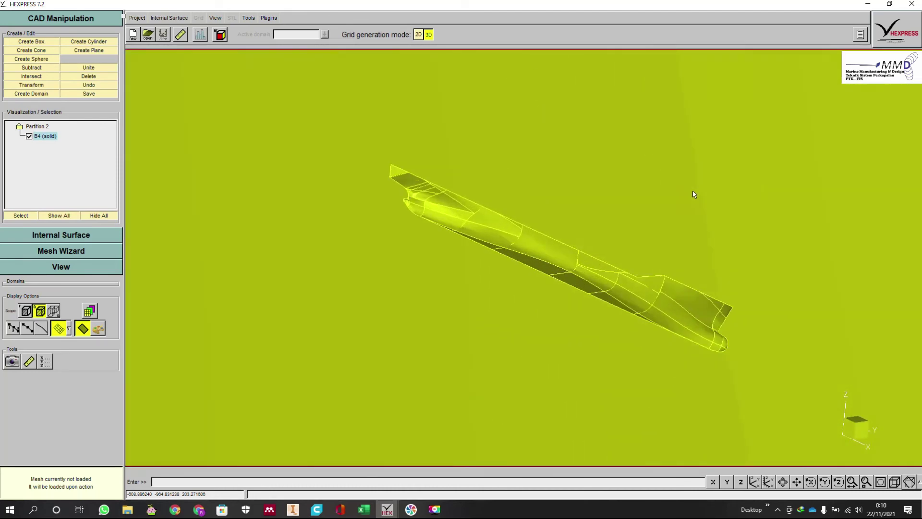
scroll(693, 190, up, 2)
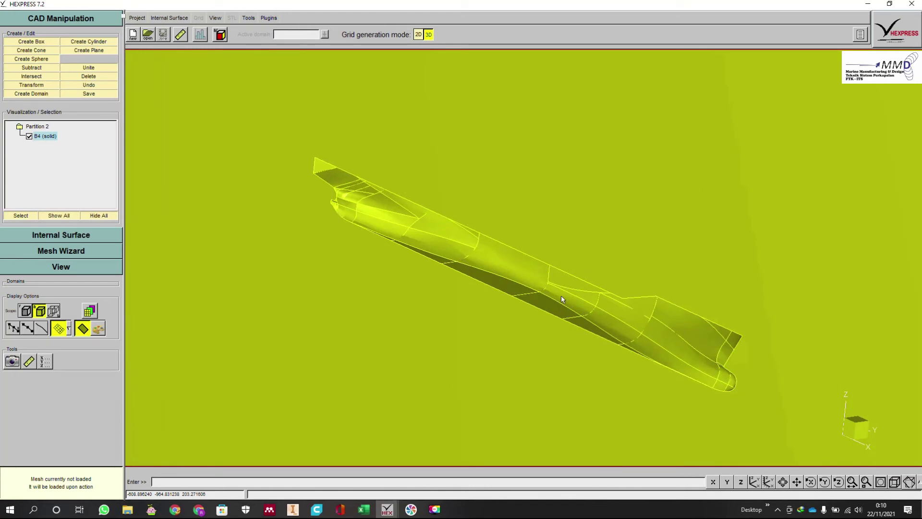
- Undo the last operations until the hull and the domain box are separate bodies again, and view them along the Y axis
click(169, 18)
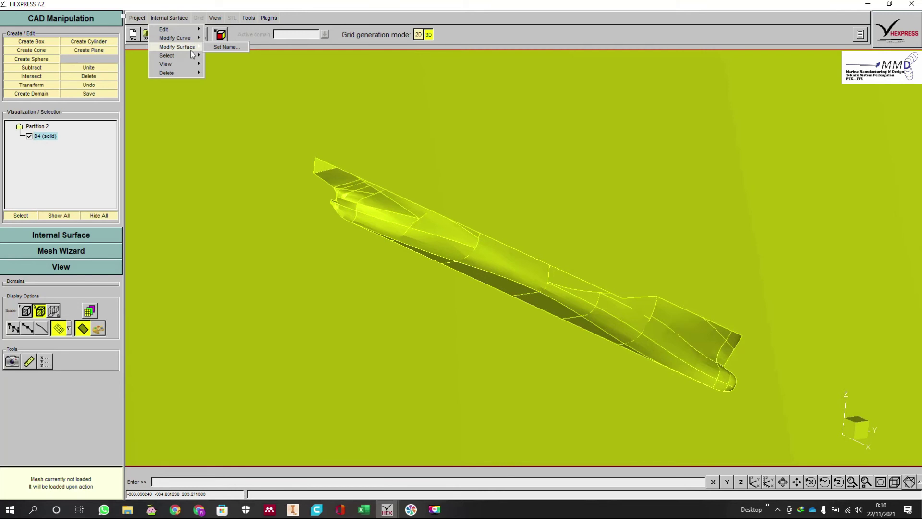
click(330, 4)
click(89, 86)
click(90, 86)
click(89, 86)
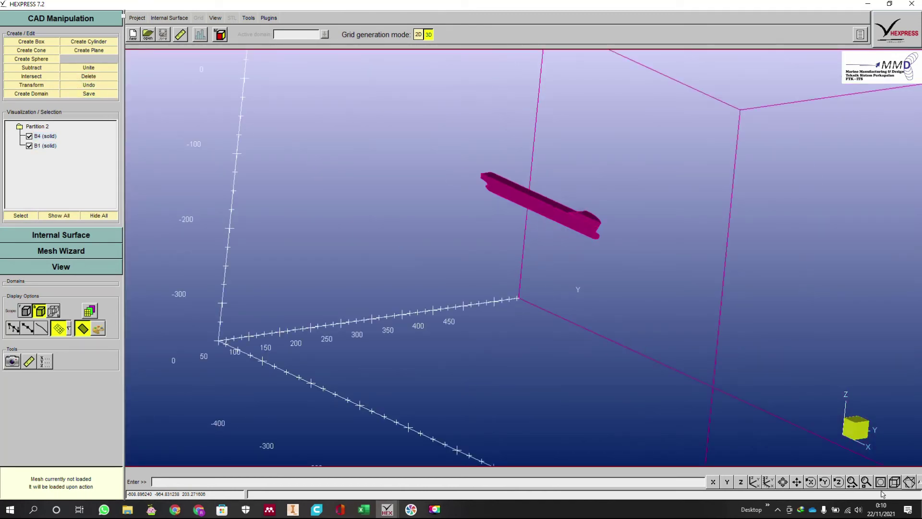
click(895, 482)
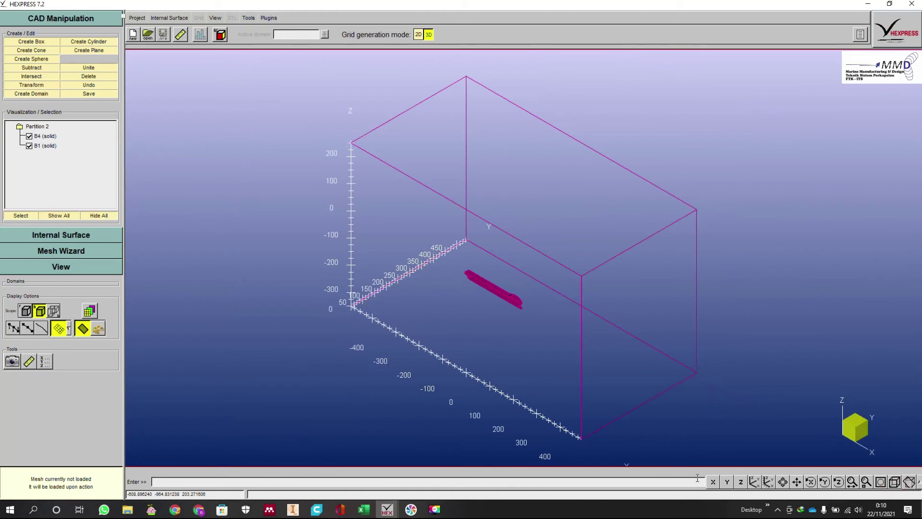
click(726, 482)
scroll(595, 253, up, 1)
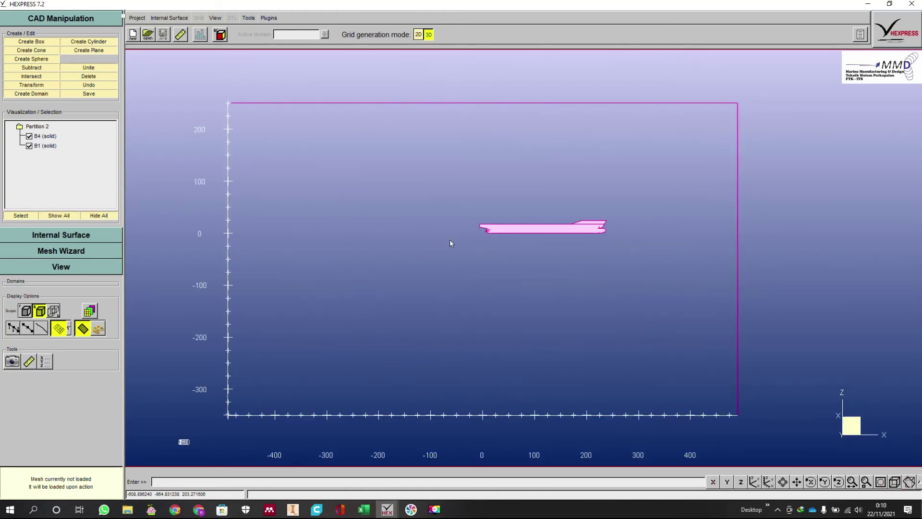
click(895, 482)
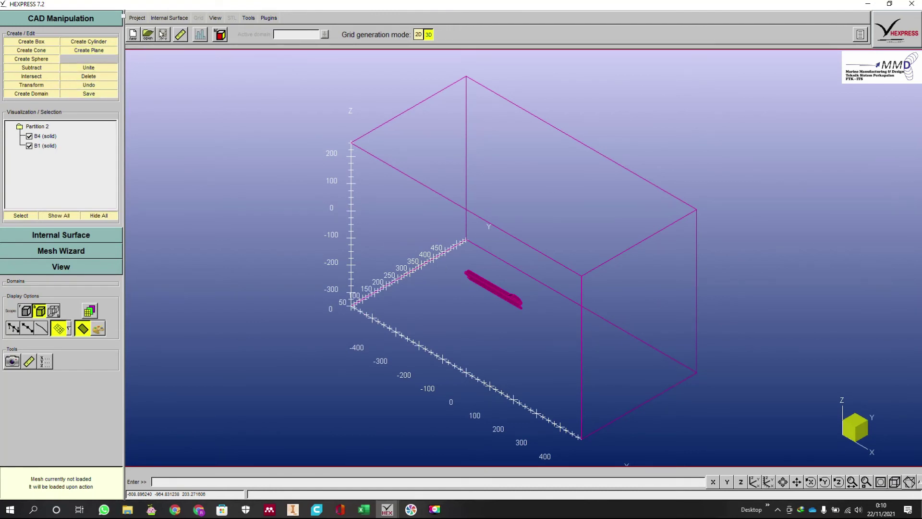
- Try to run the Marine plugin's internal surface creation on the current model
click(169, 18)
mouse_move(175, 30)
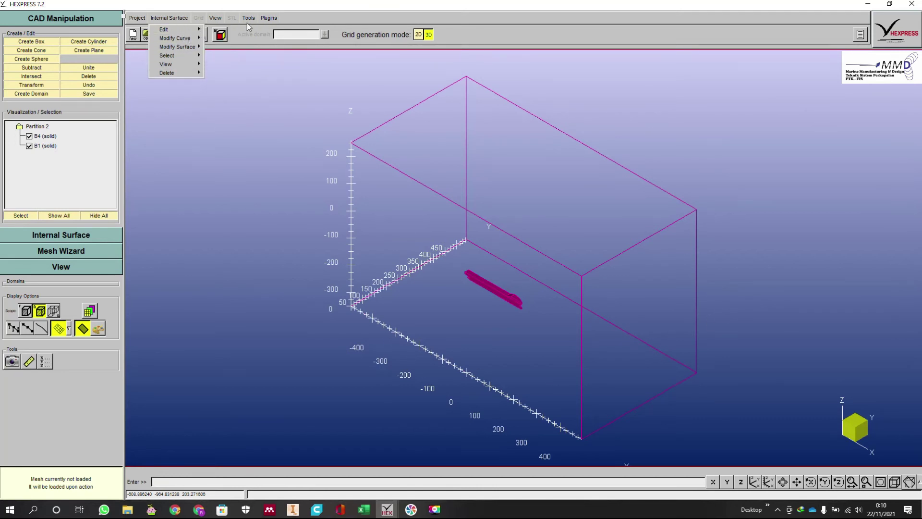
click(341, 9)
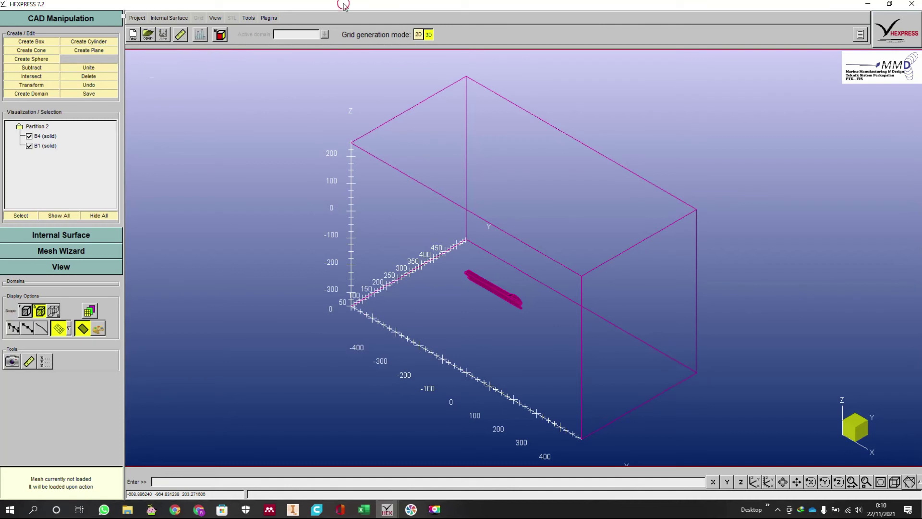
click(221, 19)
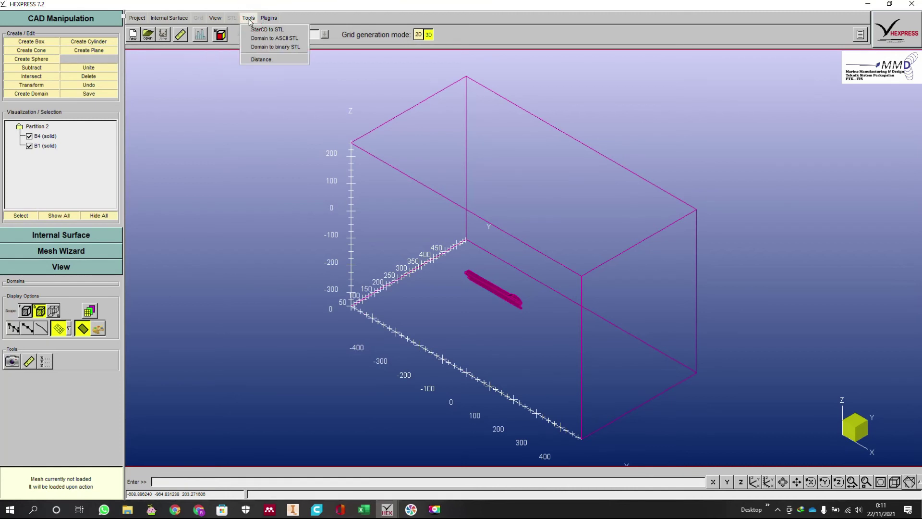
mouse_move(279, 22)
mouse_move(289, 52)
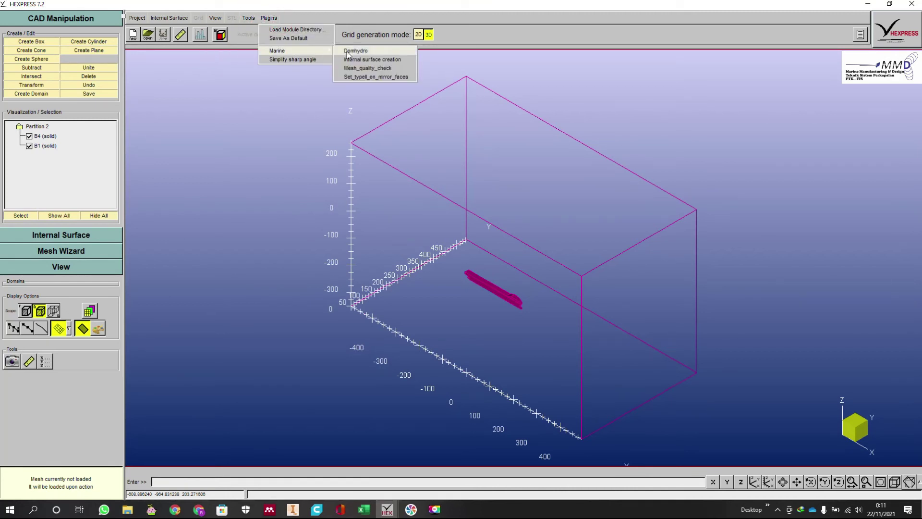
click(382, 60)
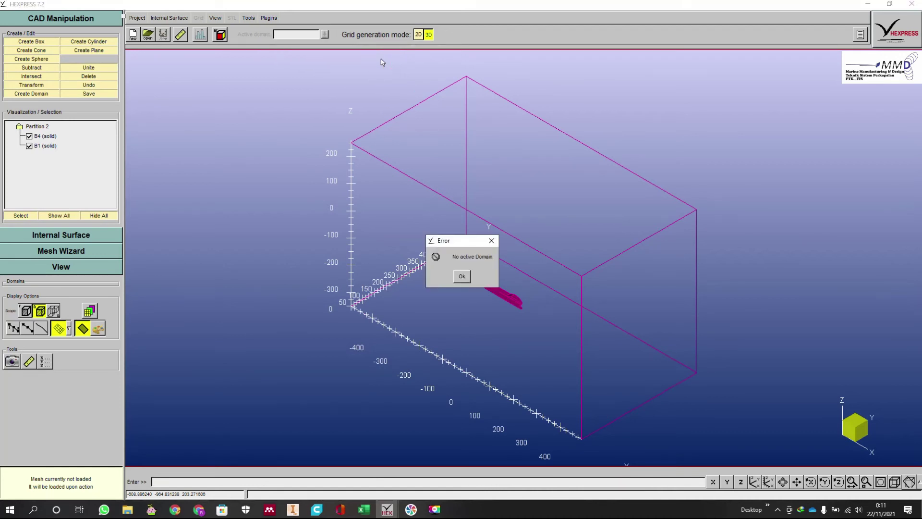
click(461, 276)
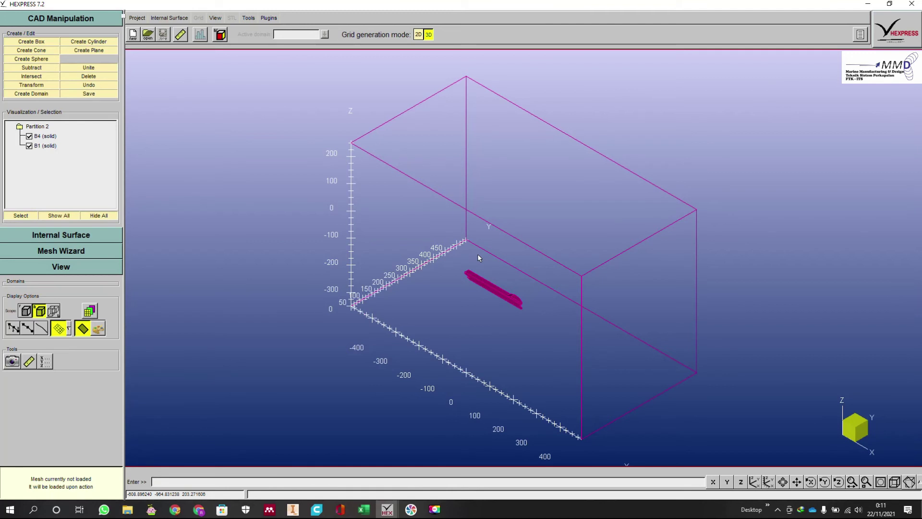
- Subtract hull body B1 from domain body B4 and look over the result from another angle
click(52, 138)
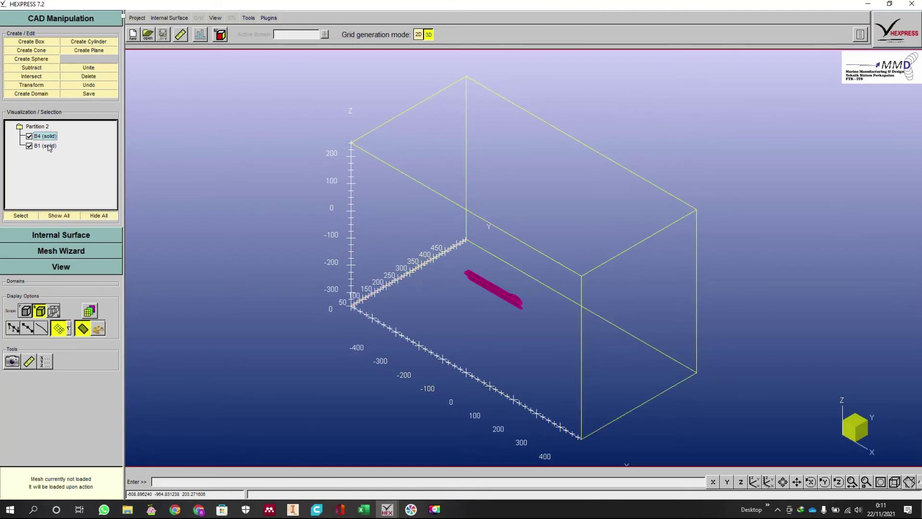
click(50, 146)
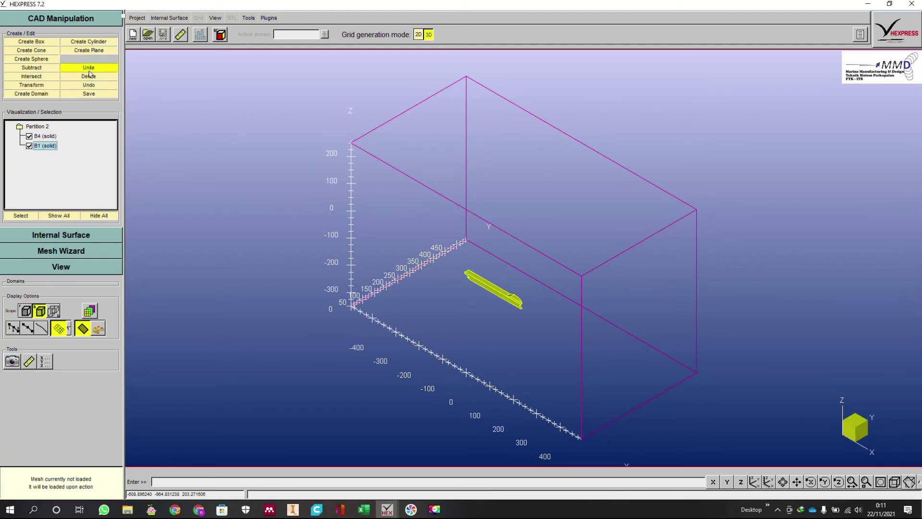
click(45, 76)
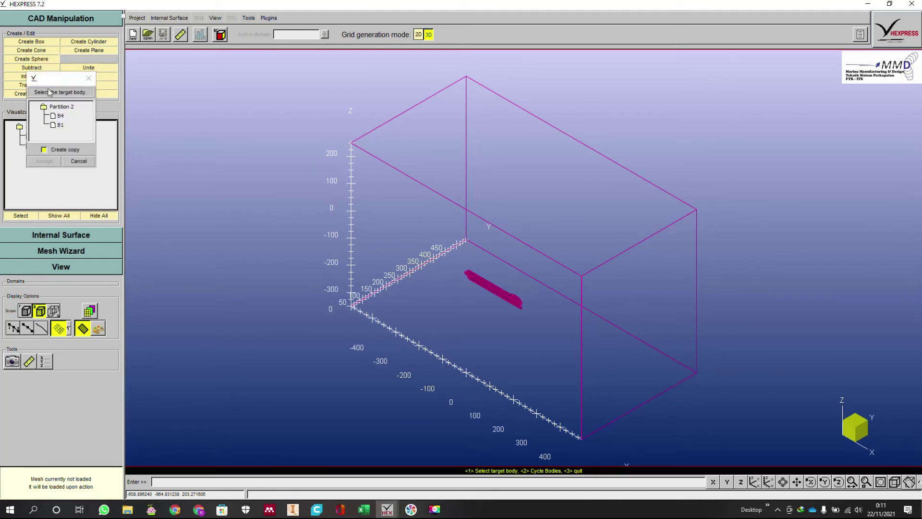
click(63, 137)
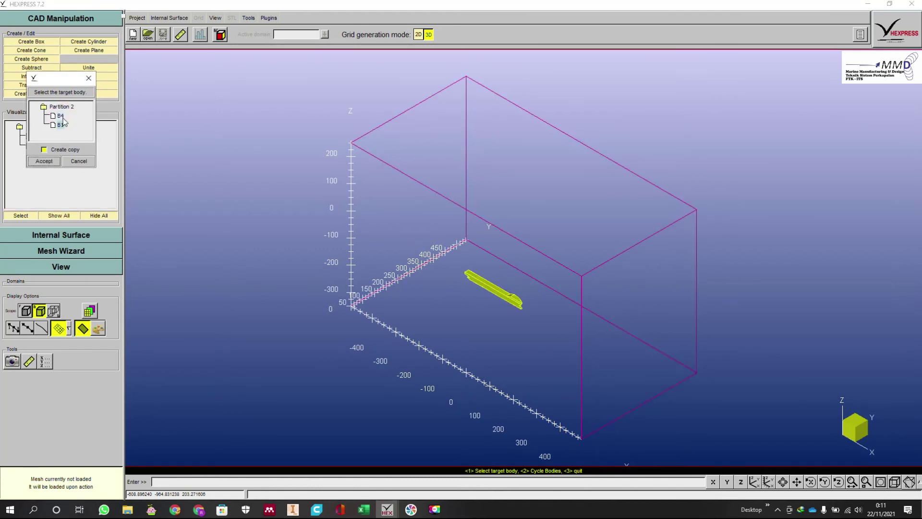
click(61, 117)
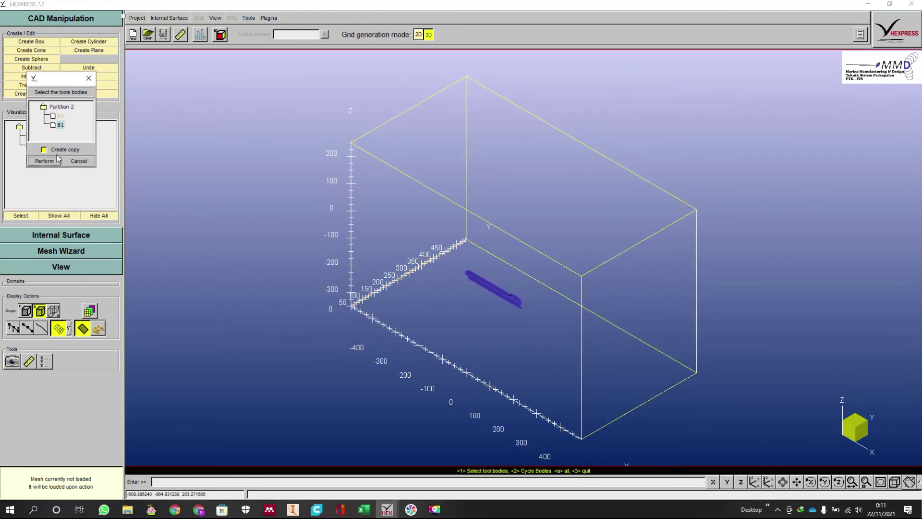
click(44, 162)
middle_drag(634, 324, 398, 223)
middle_drag(431, 281, 338, 234)
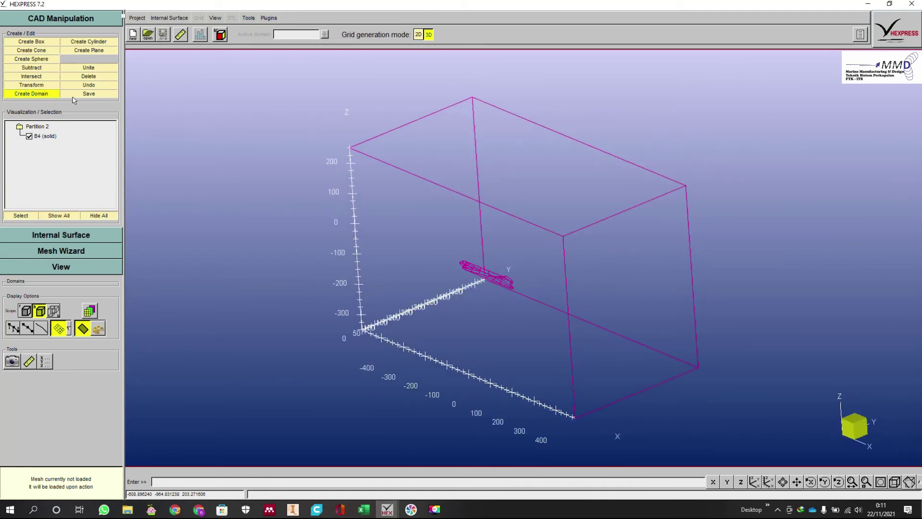
middle_drag(515, 315, 540, 328)
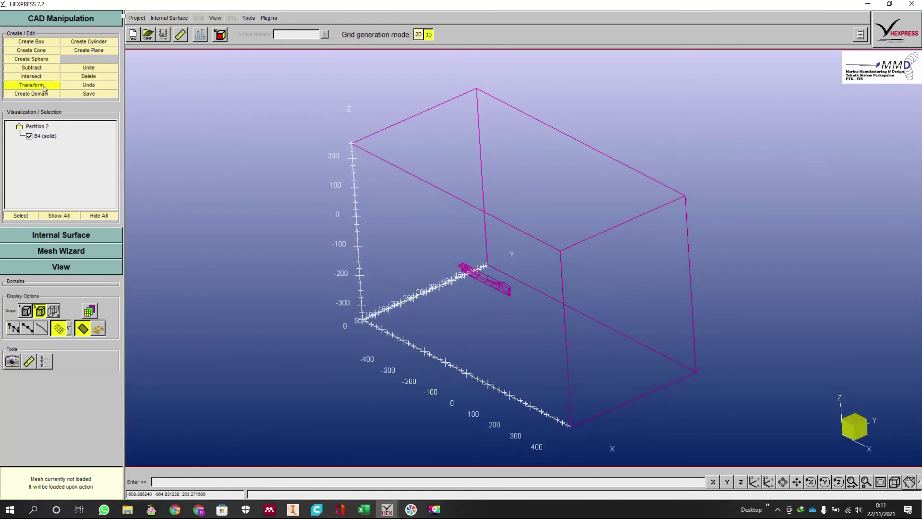
- Start creating a meshing domain from body B4 and examine the default faceting on the hull
click(44, 136)
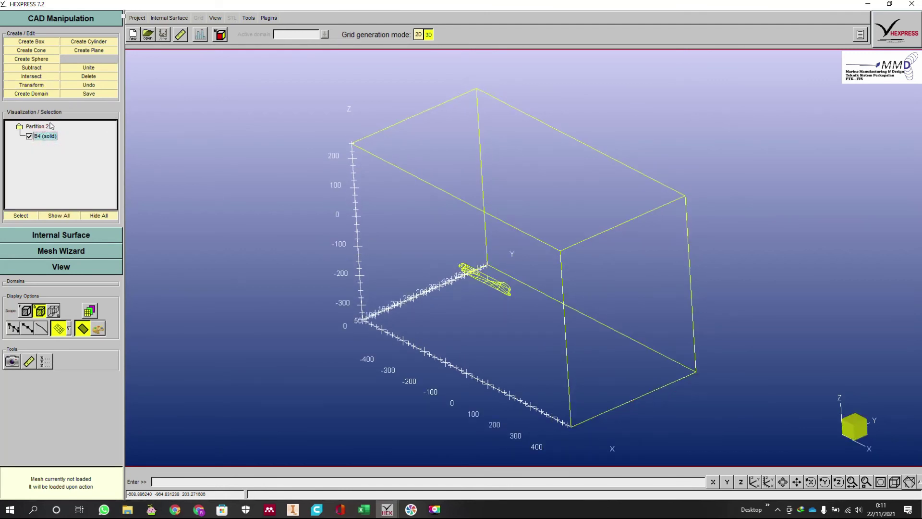
click(49, 95)
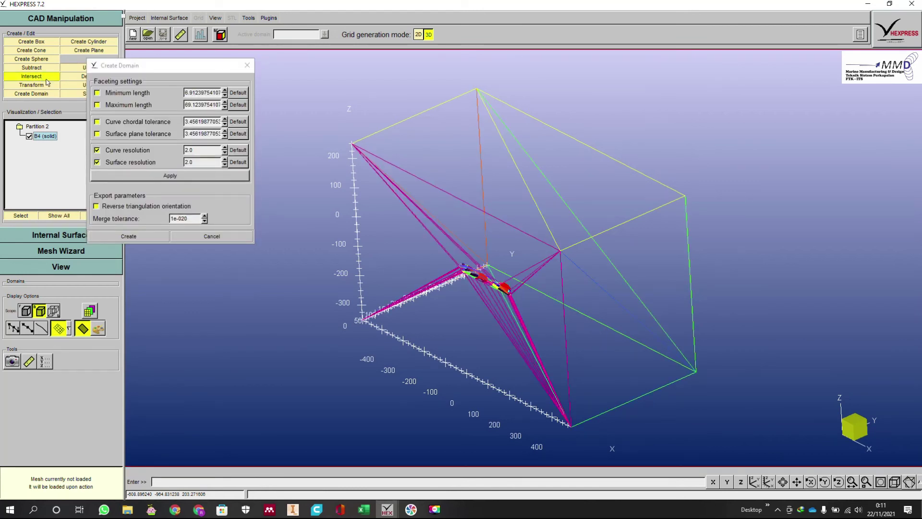
scroll(497, 291, up, 5)
scroll(497, 291, up, 5)
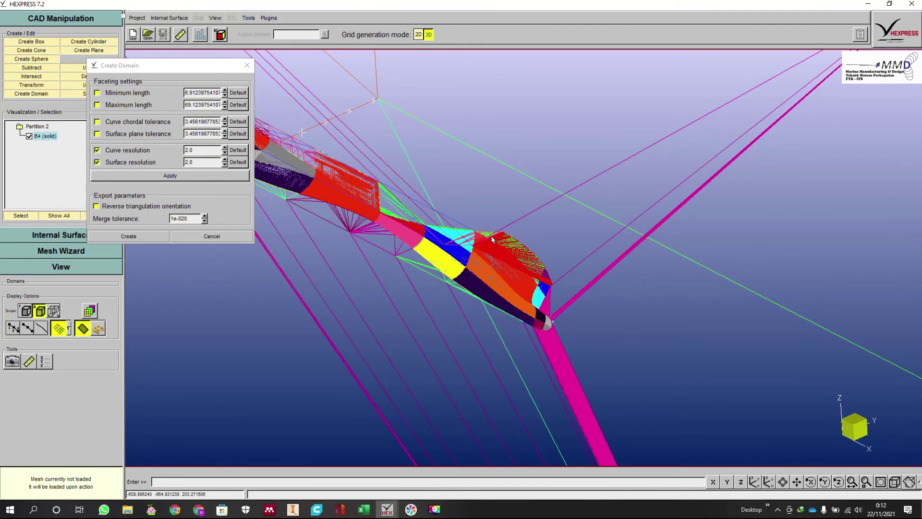
scroll(492, 239, down, 5)
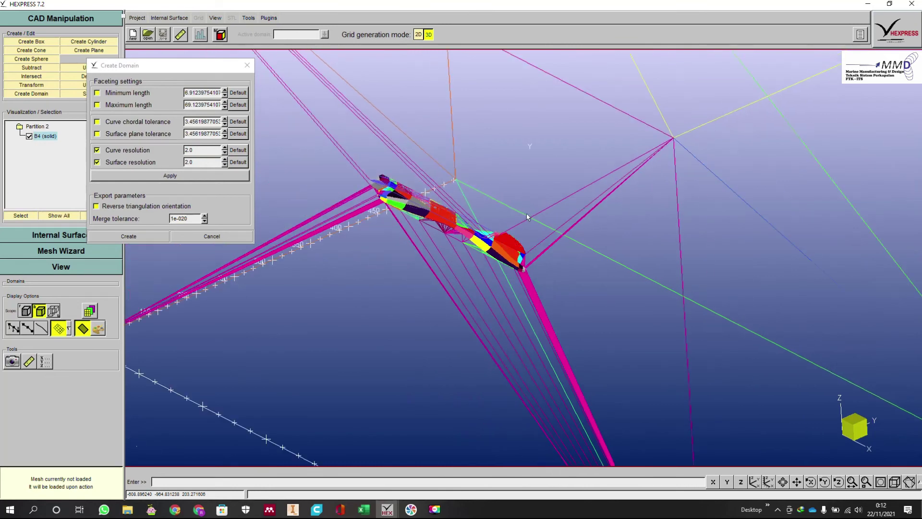
scroll(510, 221, down, 1)
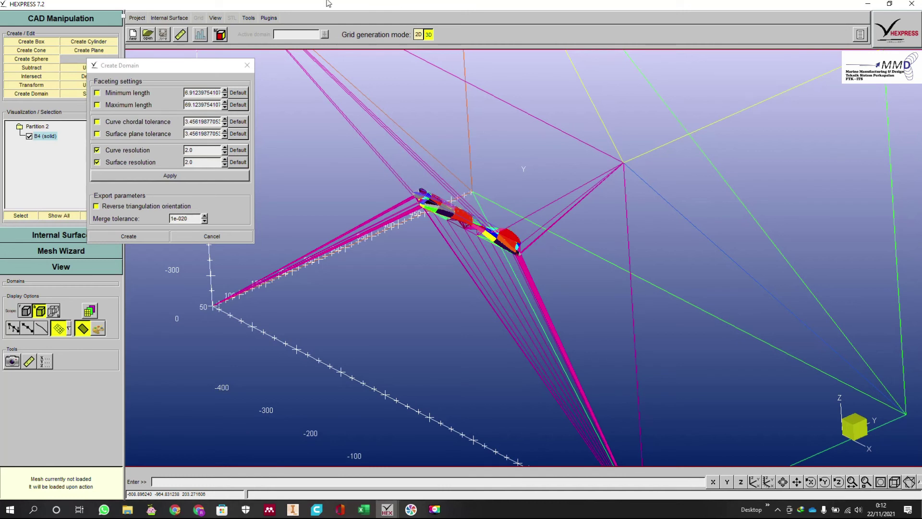
- Enable the minimum length and maximum length limits in the domain's faceting settings and apply them
click(97, 93)
click(97, 105)
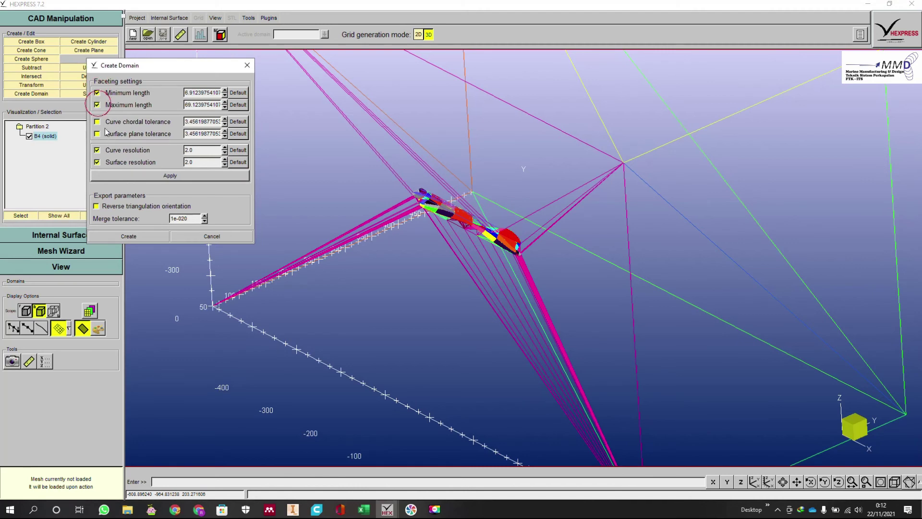
click(153, 178)
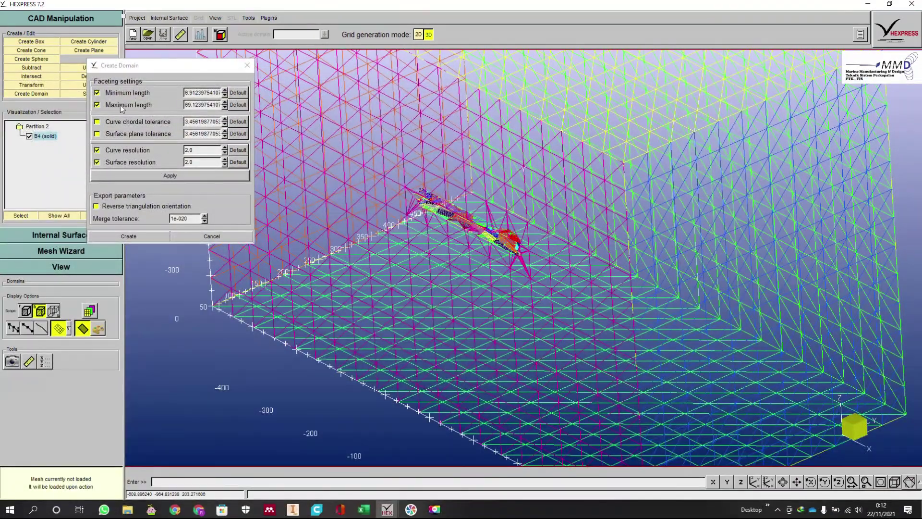
- Disable the maximum length and minimum length limits in the domain's faceting settings and apply the change
click(97, 105)
click(97, 93)
click(164, 176)
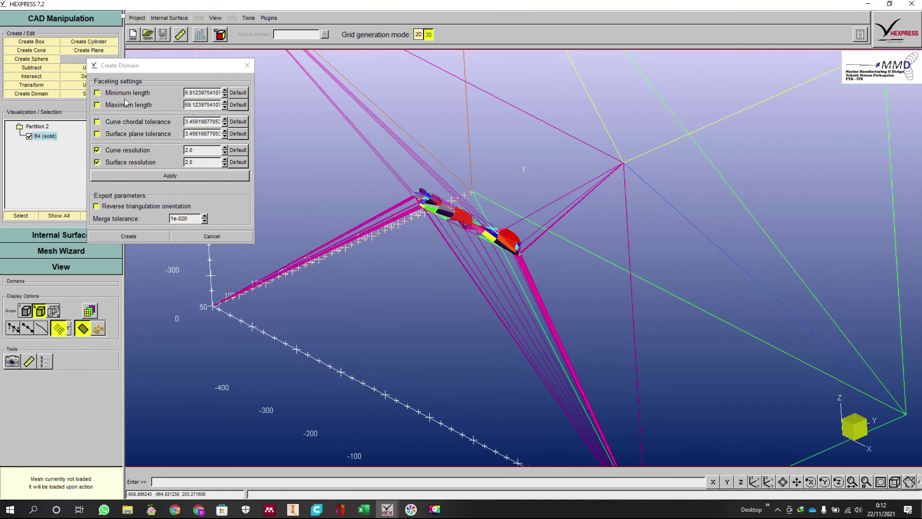
- Start creating the domain file and make a new folder named Resistance Test inside ParasolidFIles as its save location
click(125, 237)
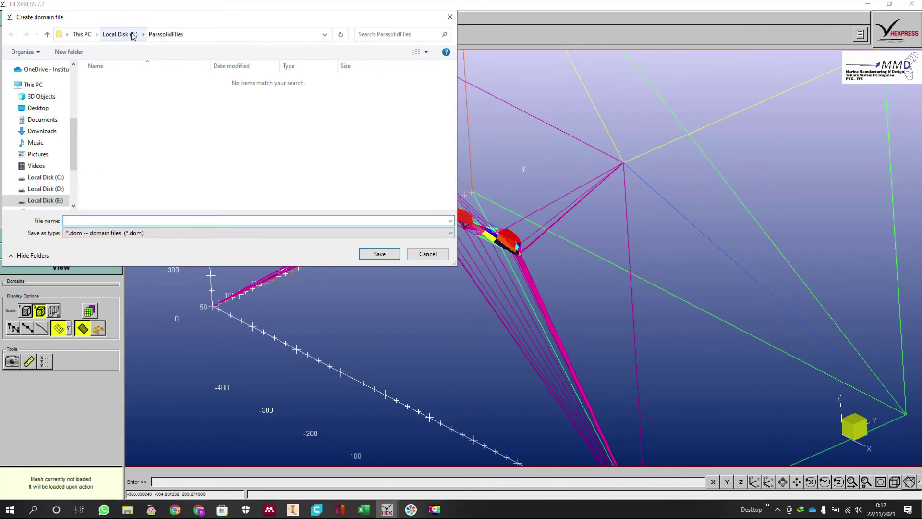
click(77, 54)
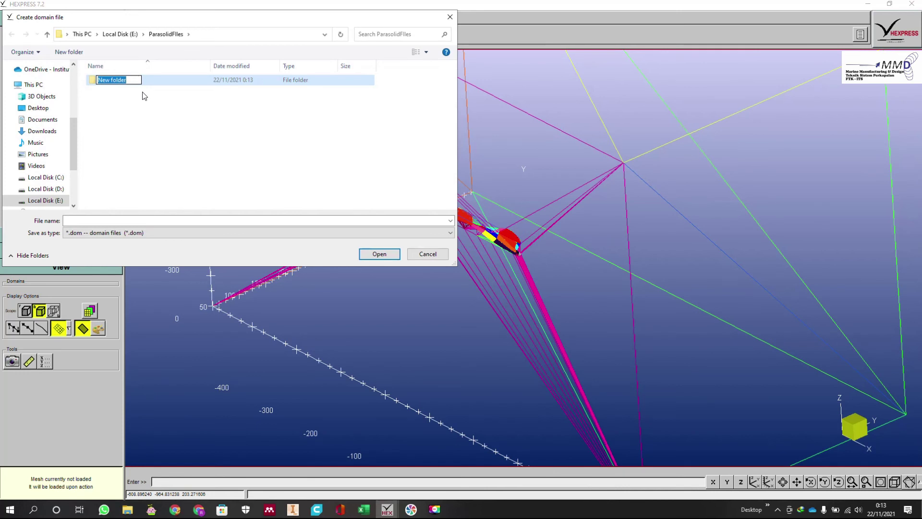
text(Resistance Test)
key(Return)
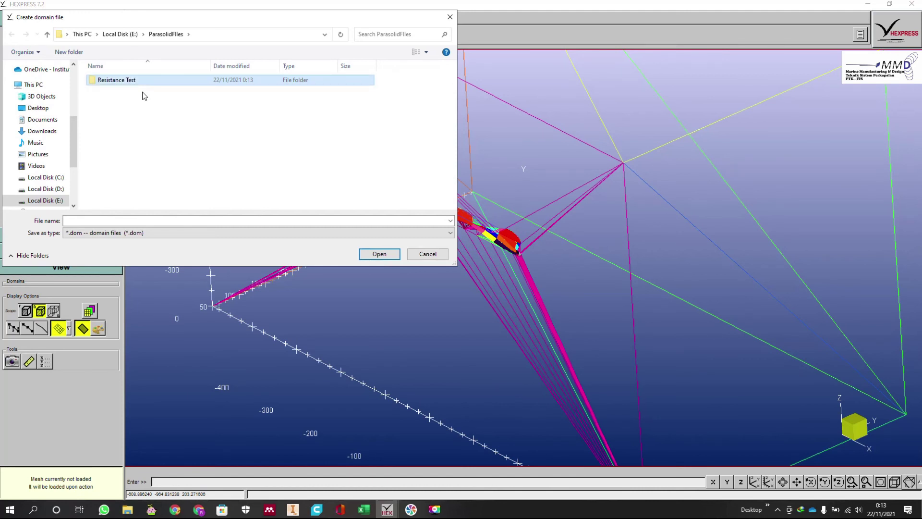
double_click(108, 82)
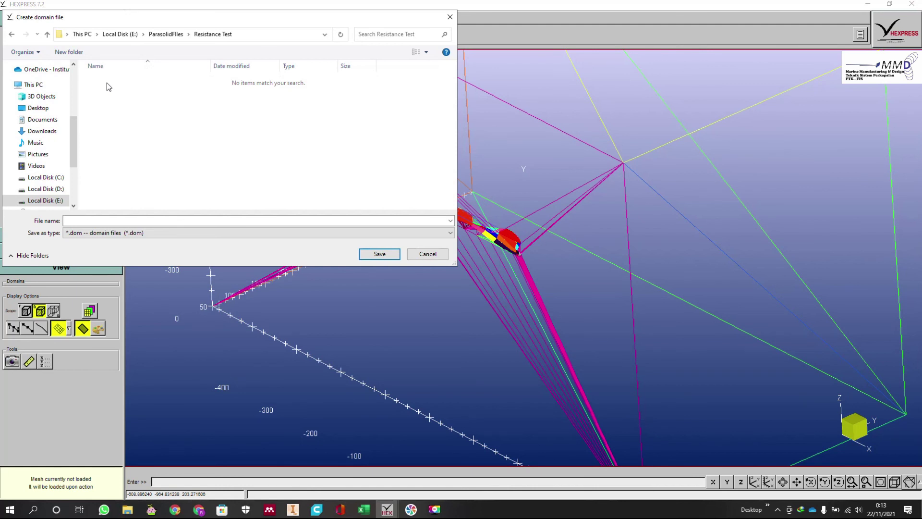
- Save the domain file as KCS in the Resistance Test folder and import the created domain for meshing
click(194, 222)
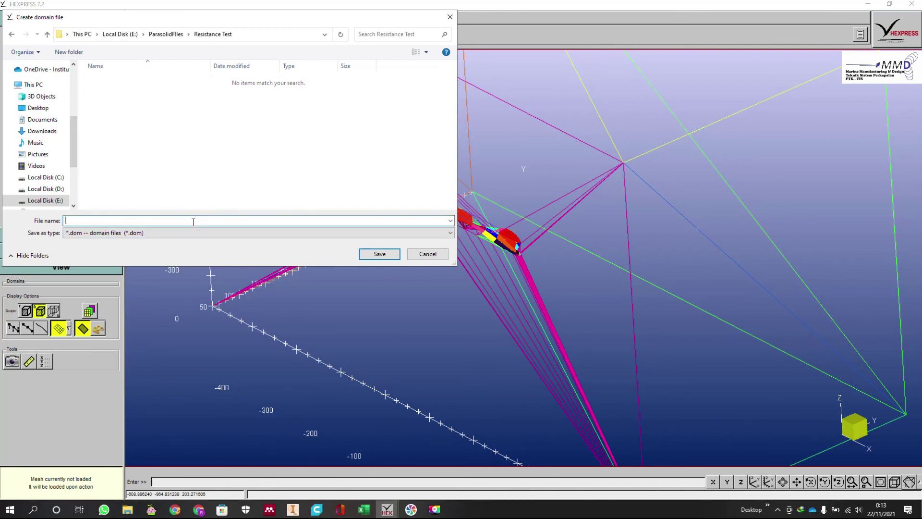
text(KCS)
click(380, 255)
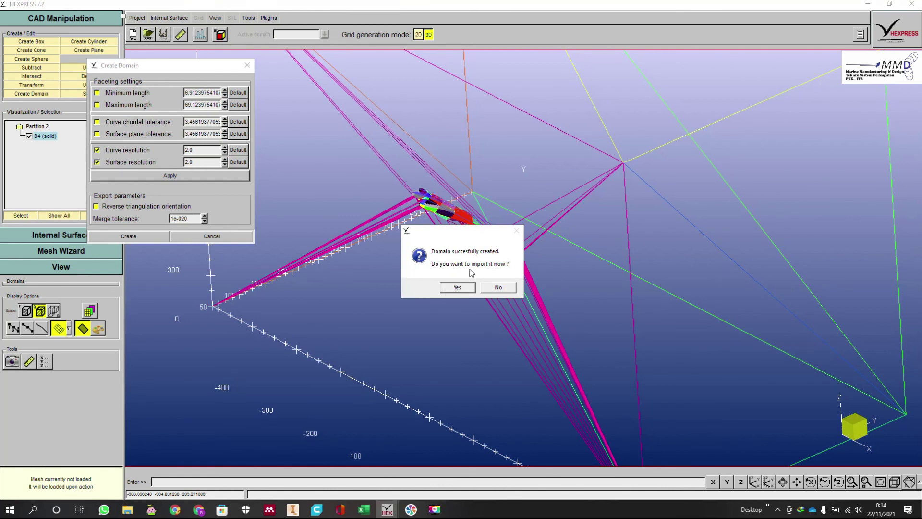
click(457, 290)
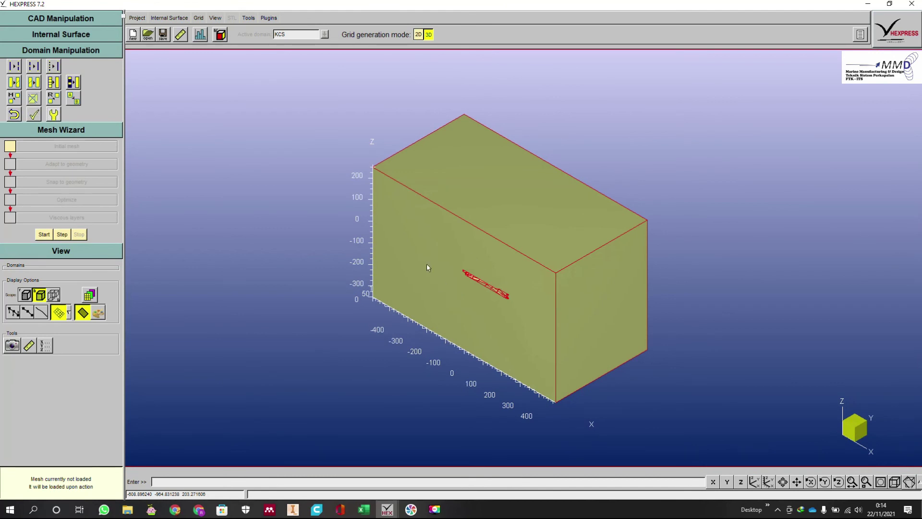
click(138, 19)
mouse_move(174, 71)
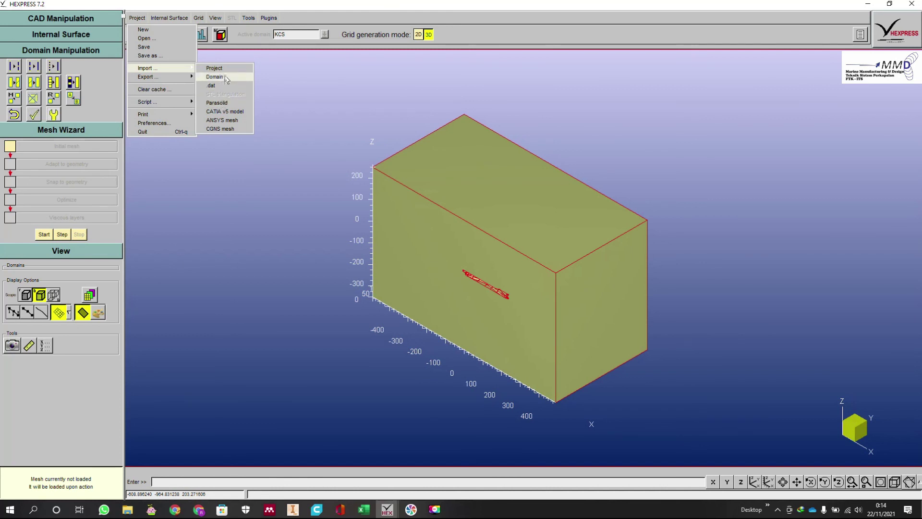
click(258, 6)
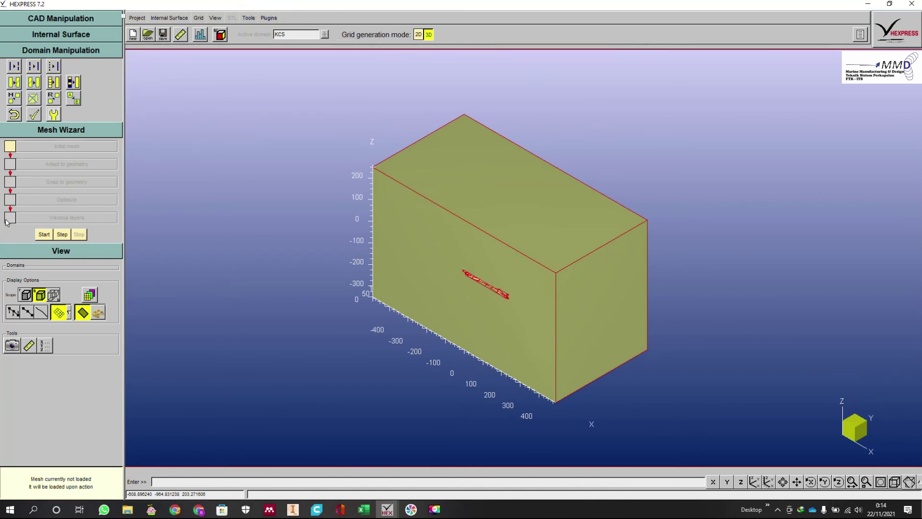